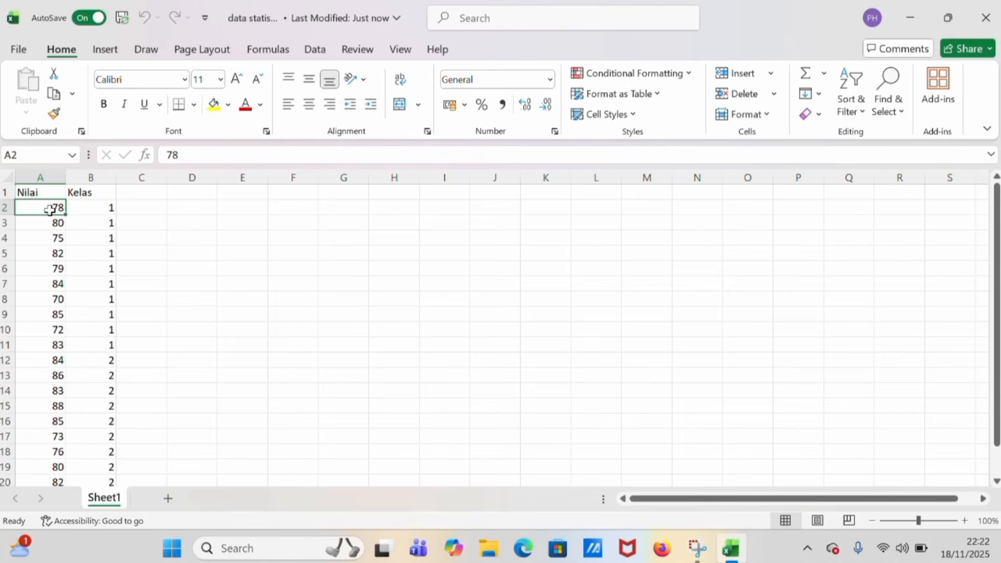
- Copy the Nilai and Kelas data in A2:B21 without the headers and close the workbook
drag(55, 208, 107, 442)
key(ctrl+c)
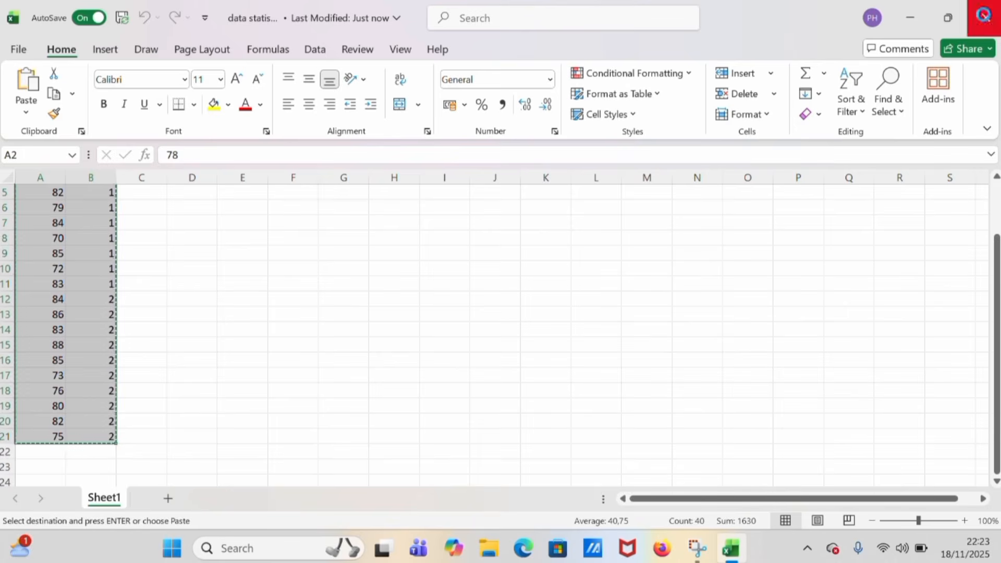
click(983, 16)
click(984, 15)
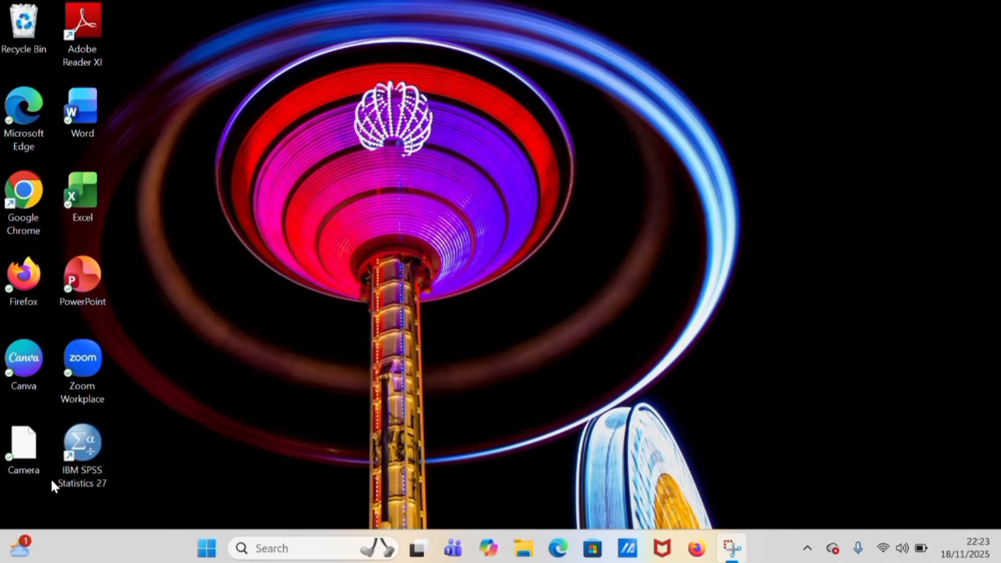
- Open IBM SPSS Statistics 27 and paste the copied data into the empty dataset, starting at the first cell
double_click(84, 442)
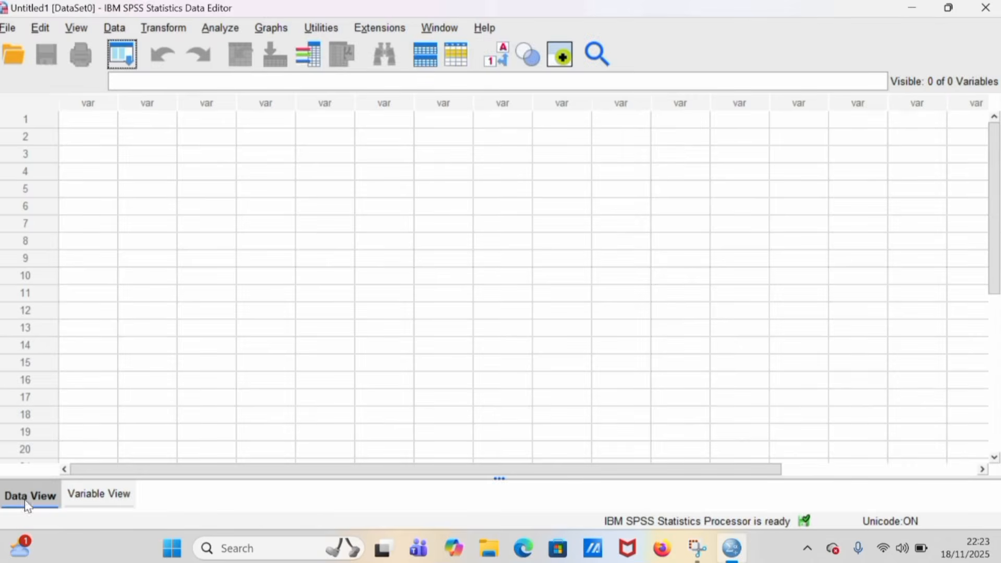
click(73, 123)
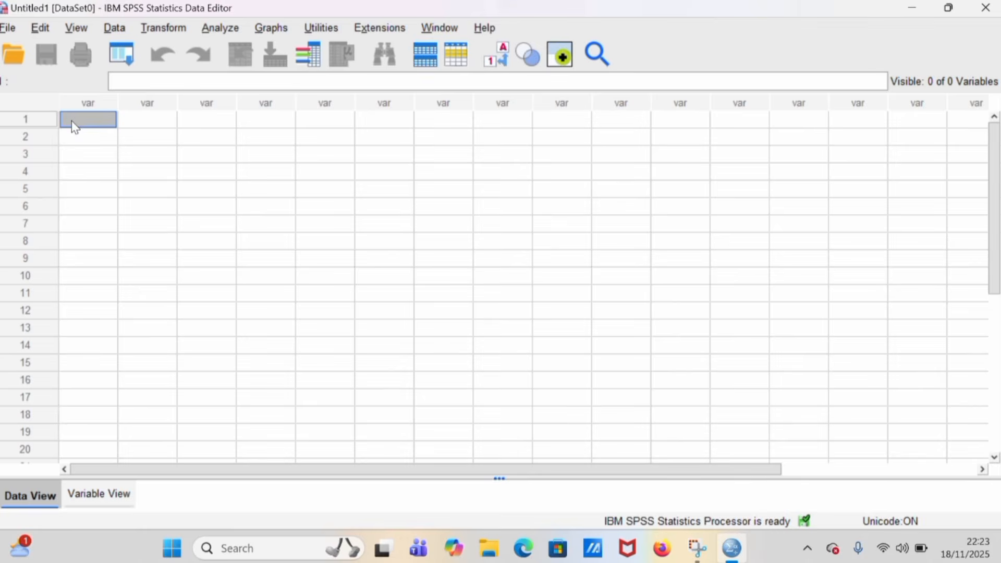
key(ctrl+v)
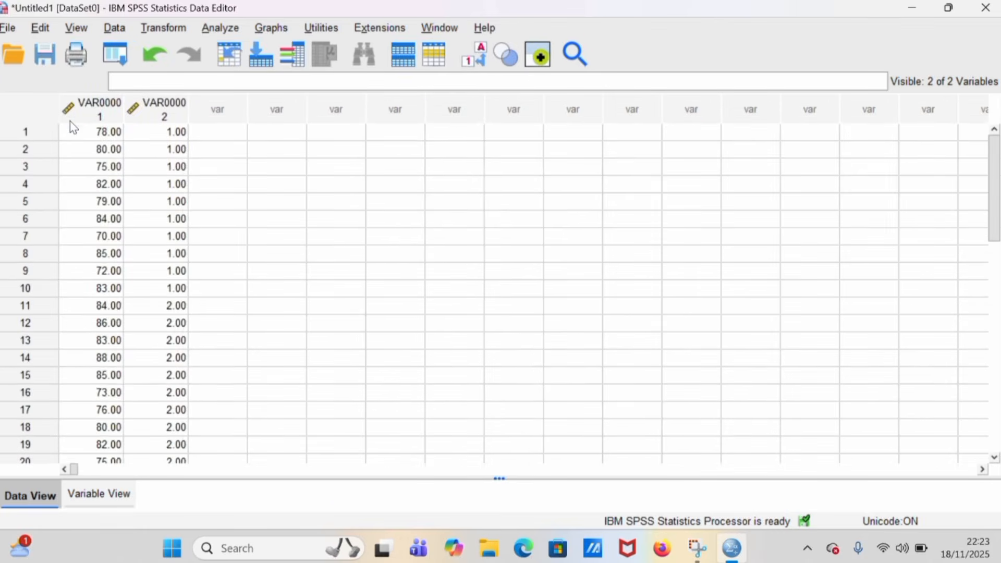
scroll(132, 204, down, 1)
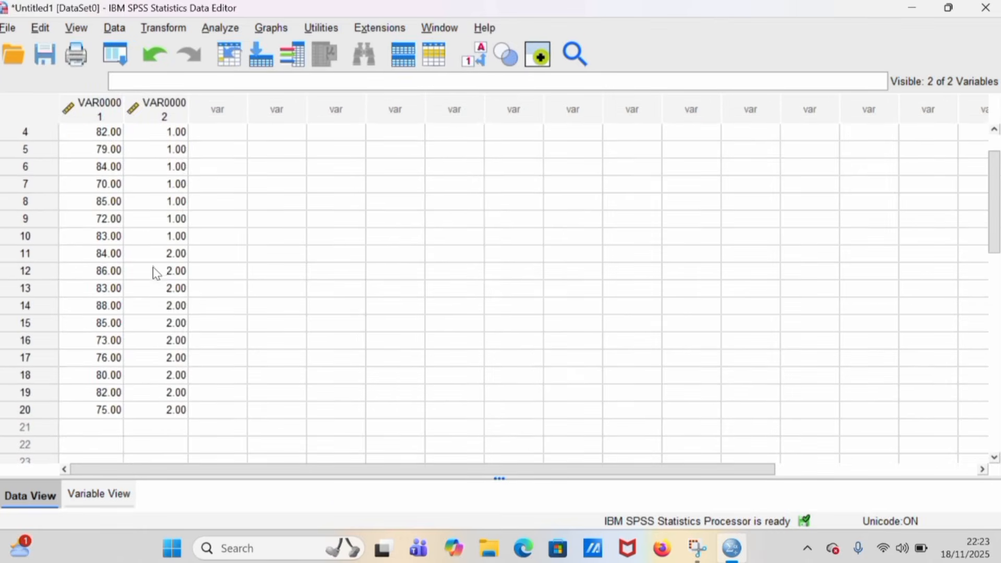
scroll(138, 216, up, 1)
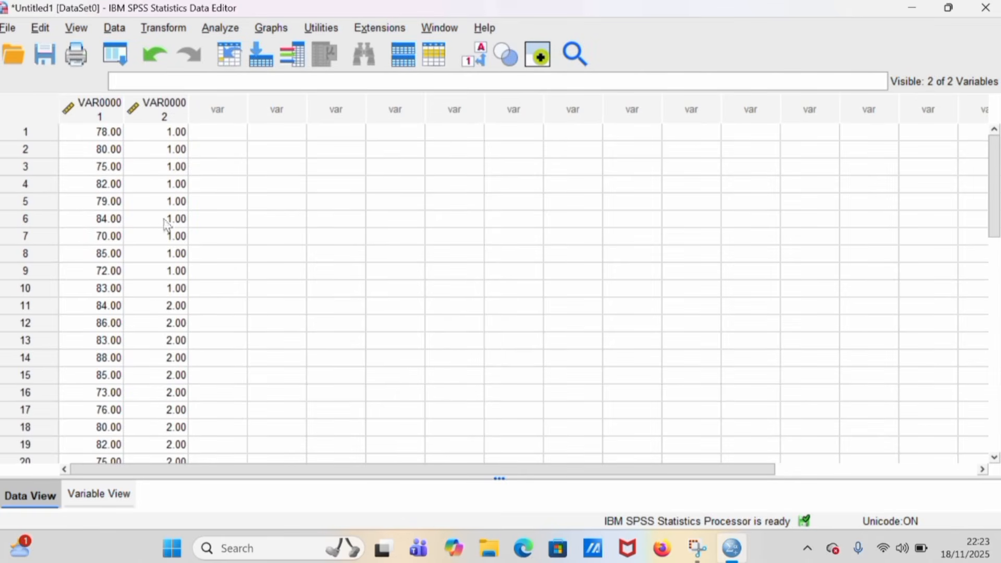
- Rename the first variable, VAR00001, as Hasil in the variable definitions
click(95, 497)
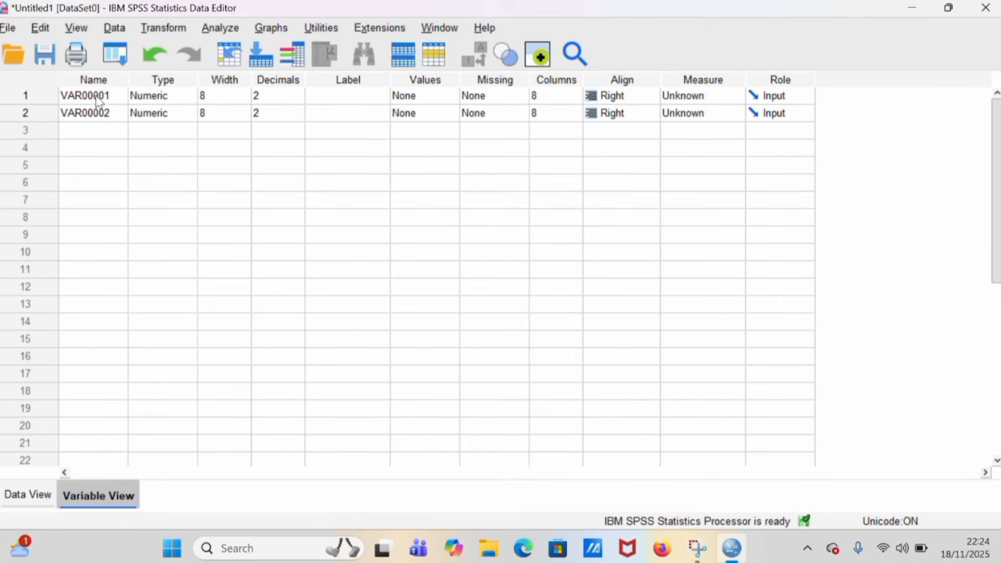
click(112, 98)
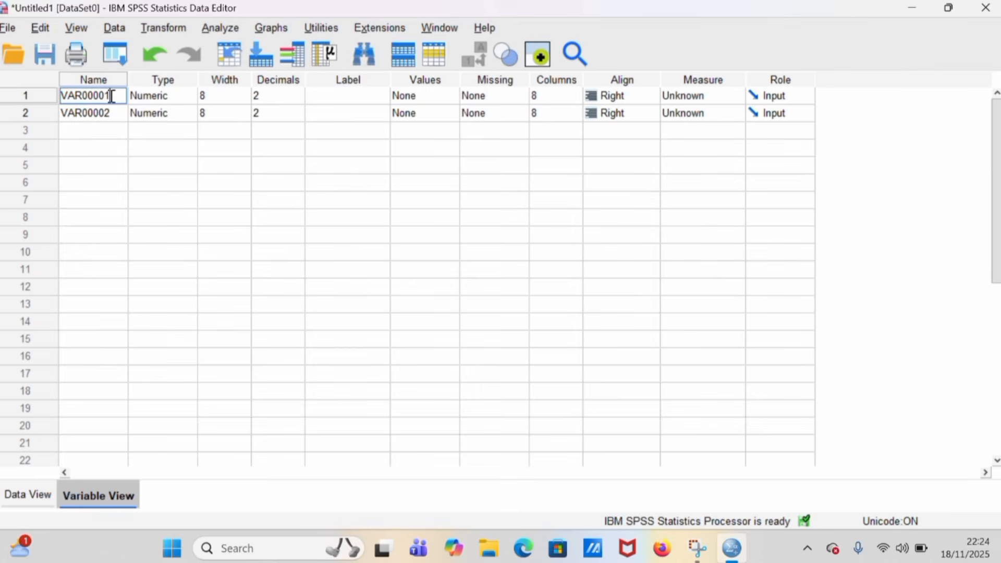
key(BackSpace)
key(BackSpace)
key(BackSpace)
key(BackSpace)
key(BackSpace)
key(BackSpace)
key(BackSpace)
key(BackSpace)
text(H)
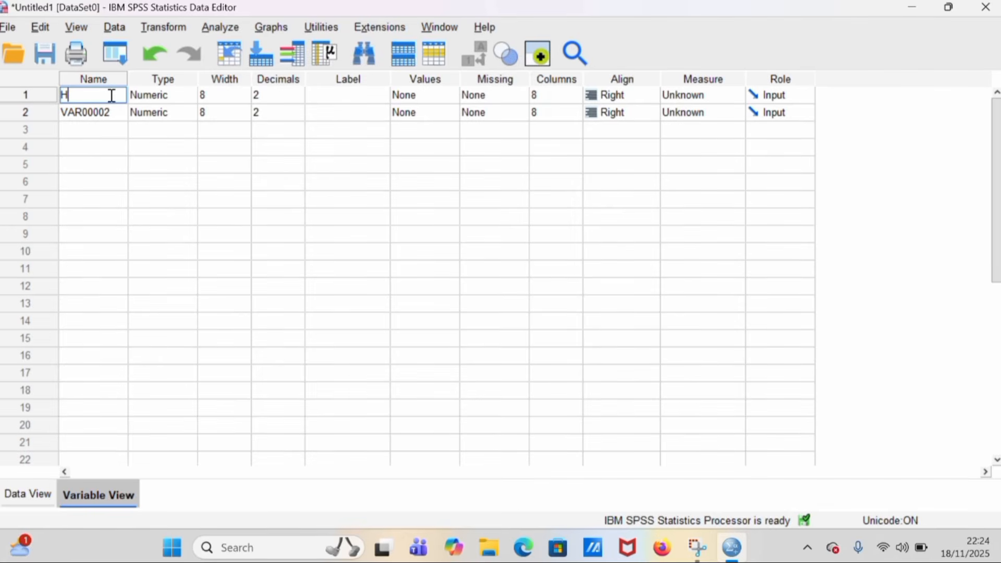
text(asil)
- Rename the second variable, VAR00002, as Nilai
double_click(110, 111)
key(BackSpace)
key(BackSpace)
key(BackSpace)
key(BackSpace)
key(BackSpace)
key(BackSpace)
key(BackSpace)
key(BackSpace)
text(Kelas)
text(N)
text(ila)
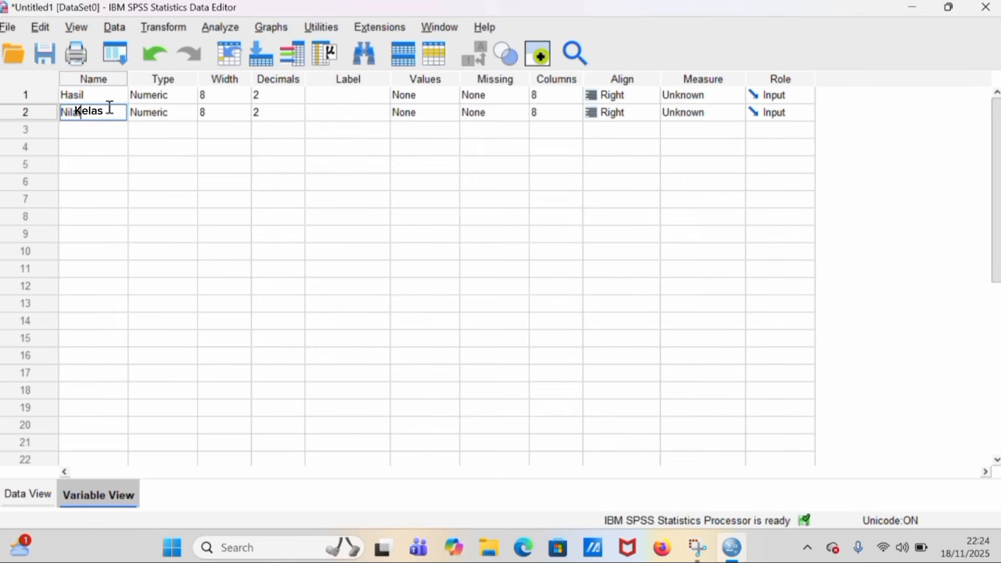
- Set the decimals of both variables to 0
click(267, 93)
key(BackSpace)
text(0)
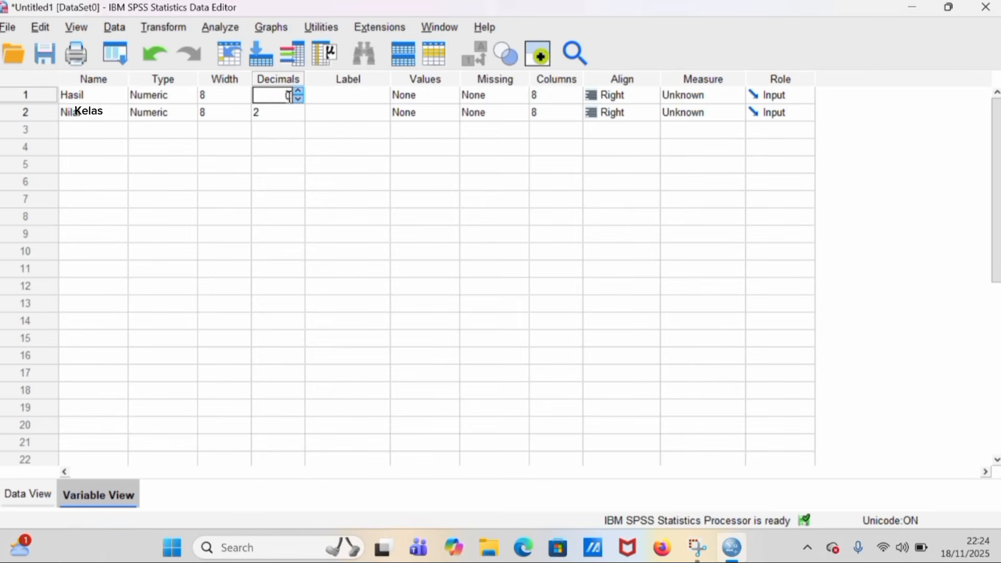
click(271, 109)
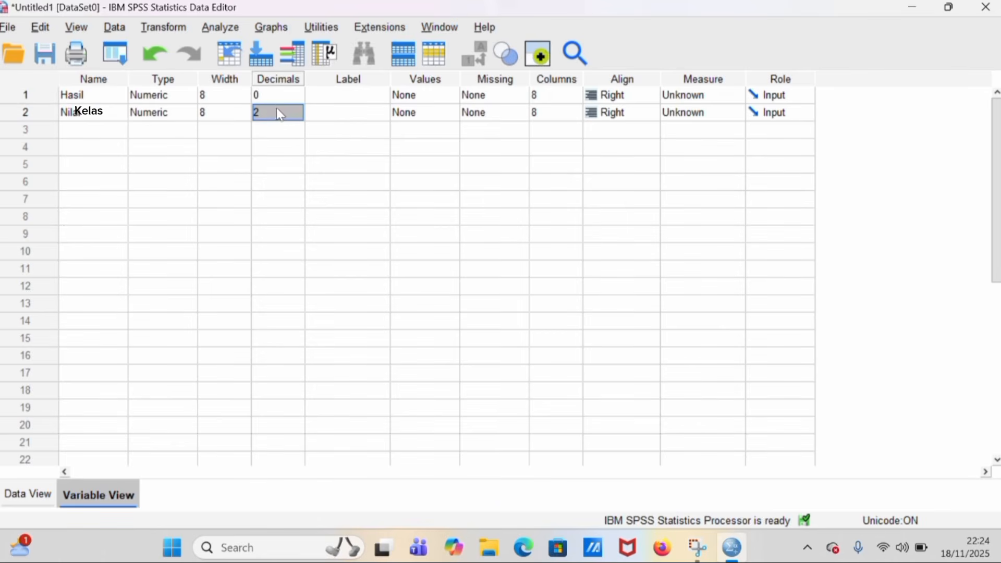
click(280, 113)
key(BackSpace)
- Label the first variable "Hasil Belajar siswa" and the second variable "Kelas"
click(330, 95)
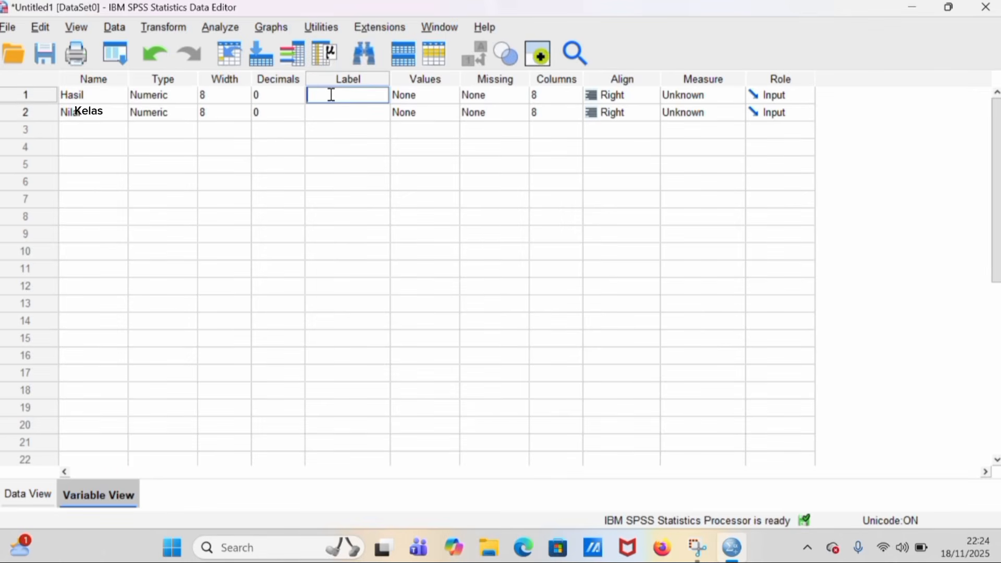
text(Hasil Belajar siswa)
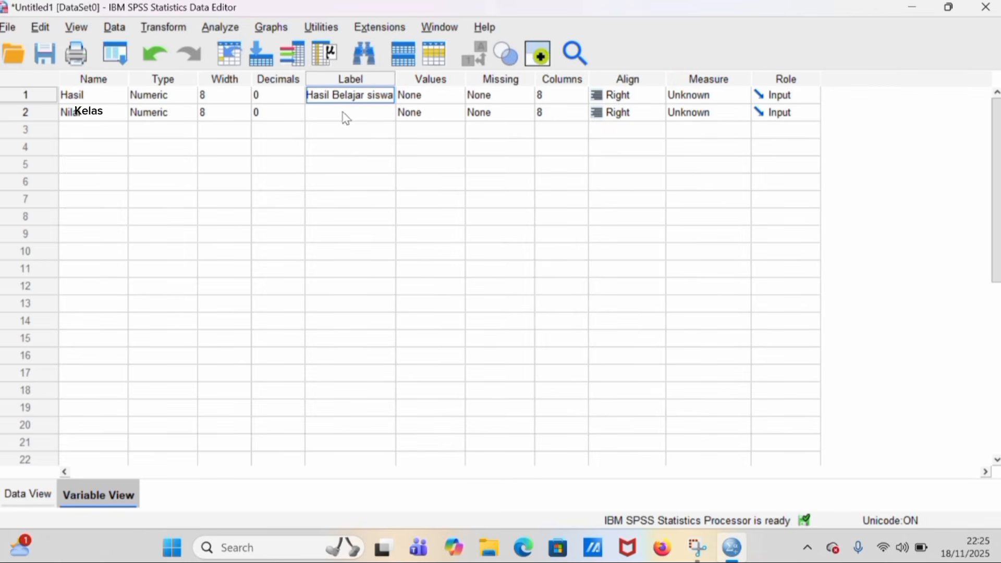
click(347, 112)
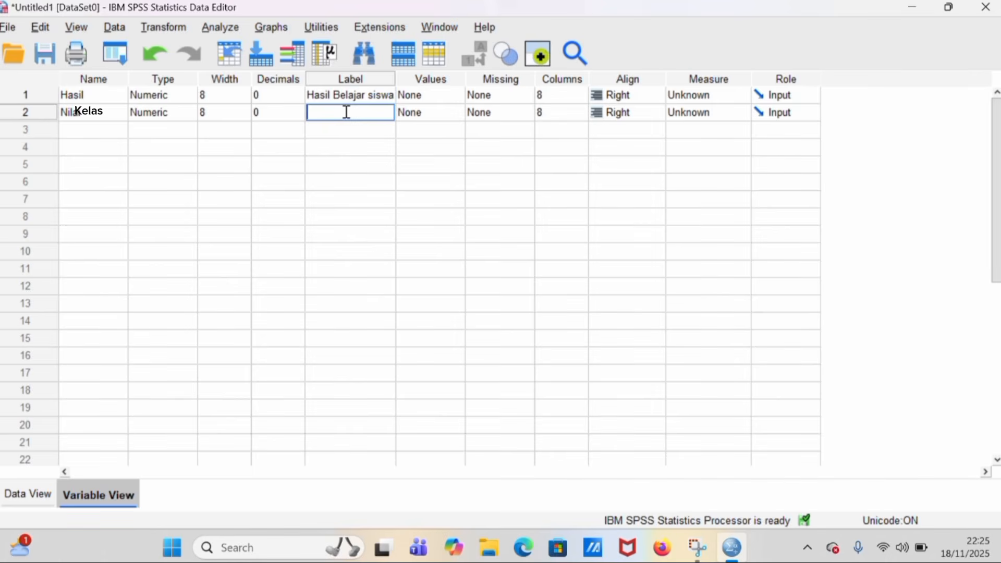
text(Kelas)
- Add the value label 1 = "Pre test Eksperimen" to the second variable
click(441, 113)
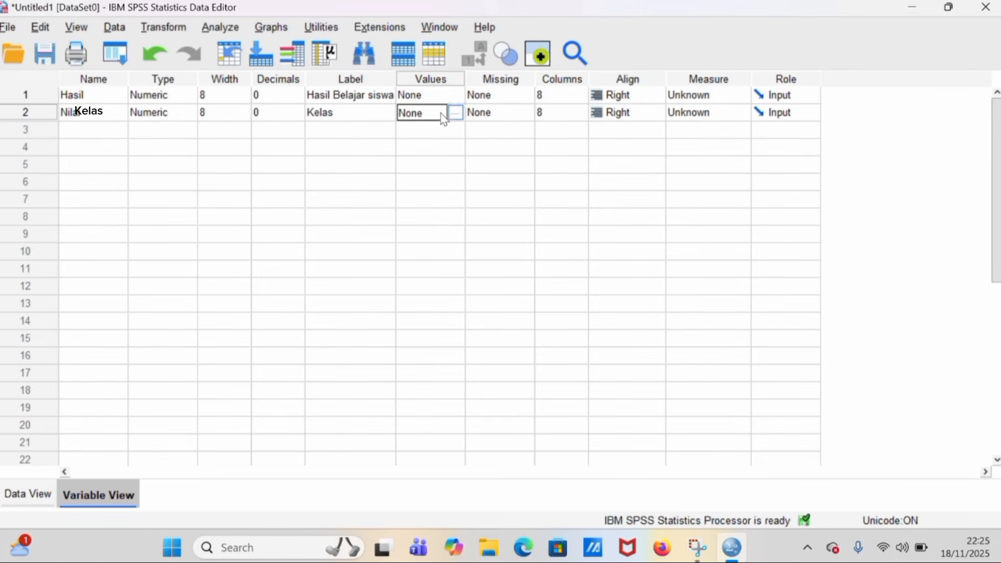
click(457, 114)
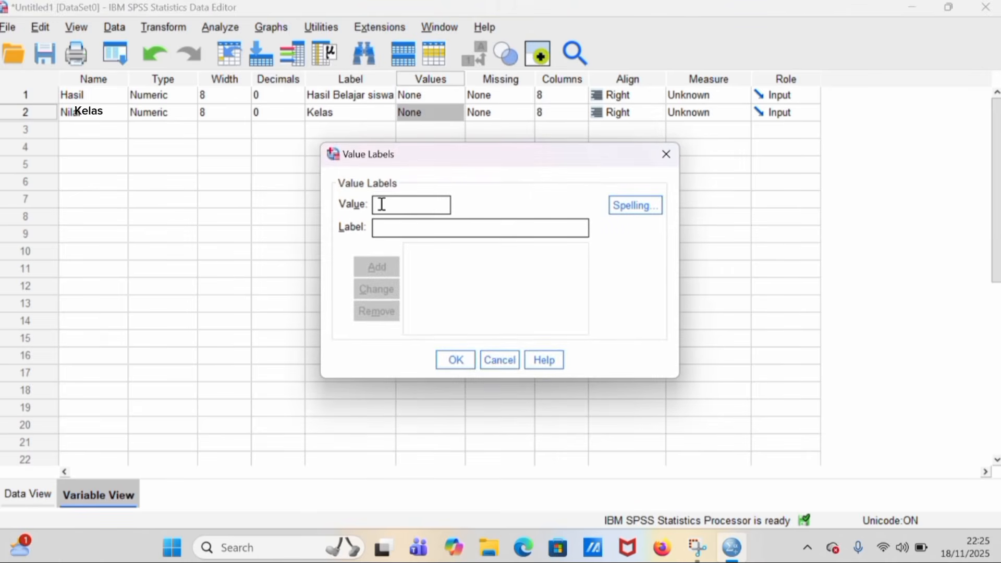
text(1)
click(378, 228)
text(Pre)
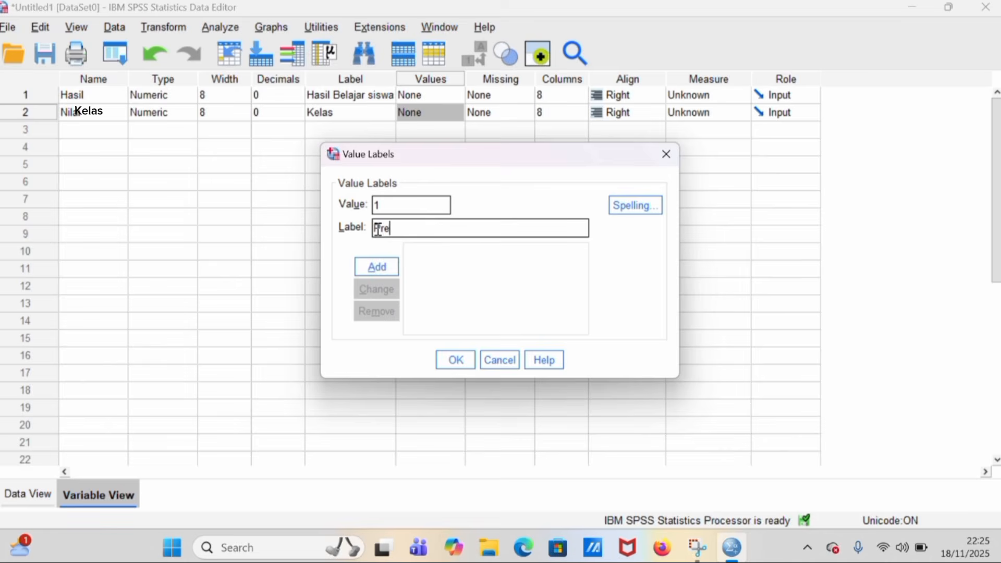
text( test Eksperimen)
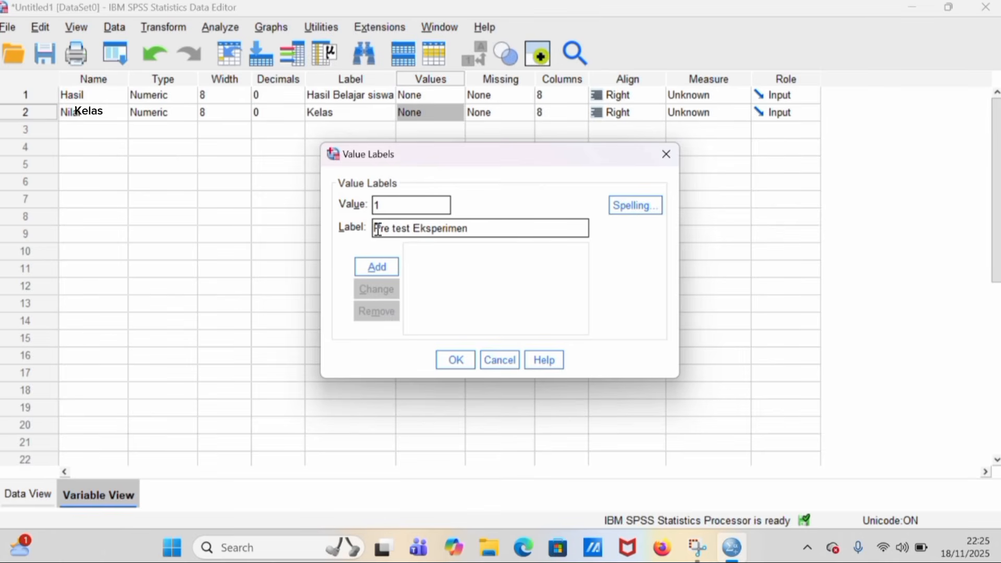
click(375, 271)
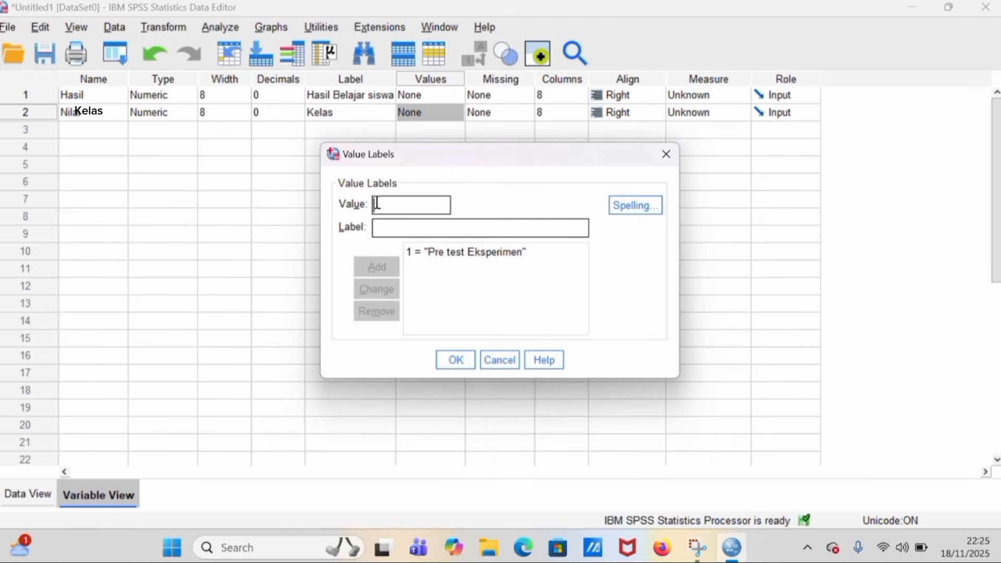
- Add the value label 2 = "Post test Kontrol" to the second variable and apply the value labels
click(380, 230)
text(Post test )
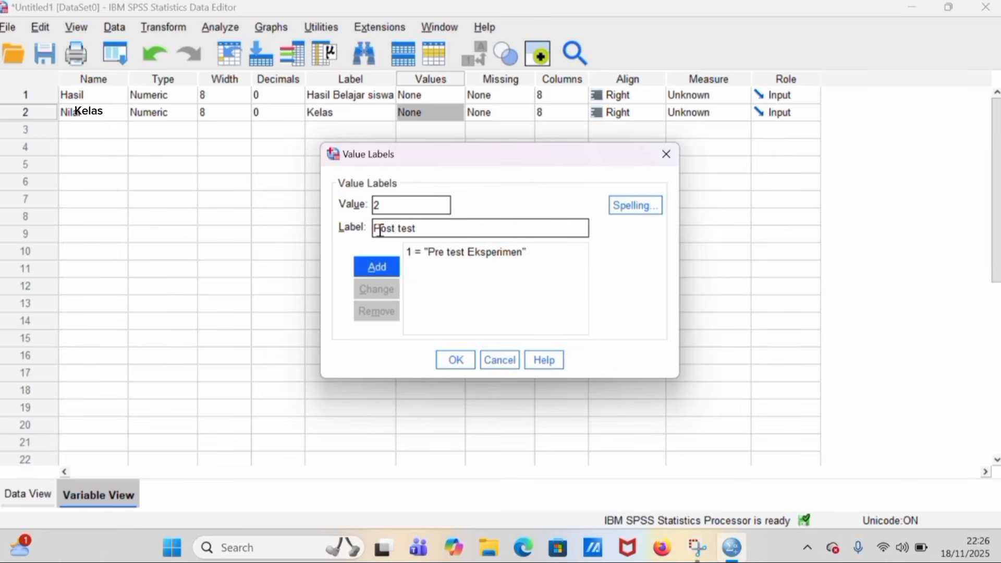
text(Kontrol)
click(375, 264)
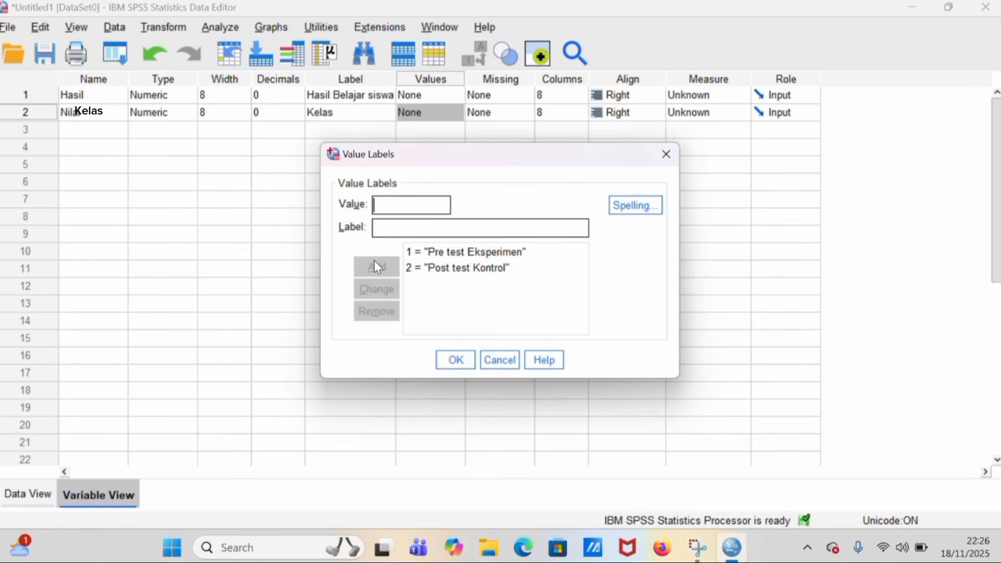
click(459, 359)
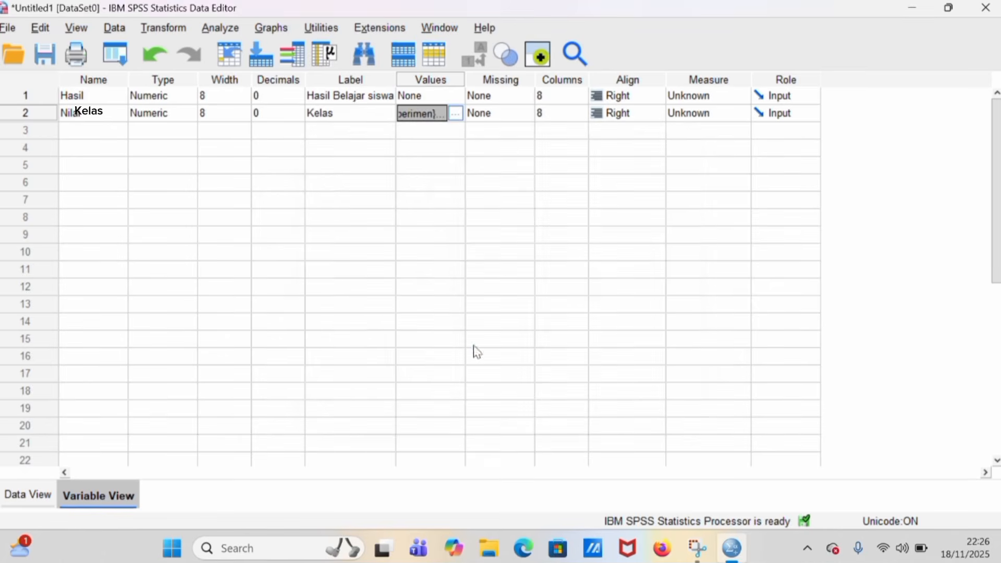
- Set up an Explore analysis with Hasil Belajar siswa as the dependent variable and Kelas as the factor
click(33, 492)
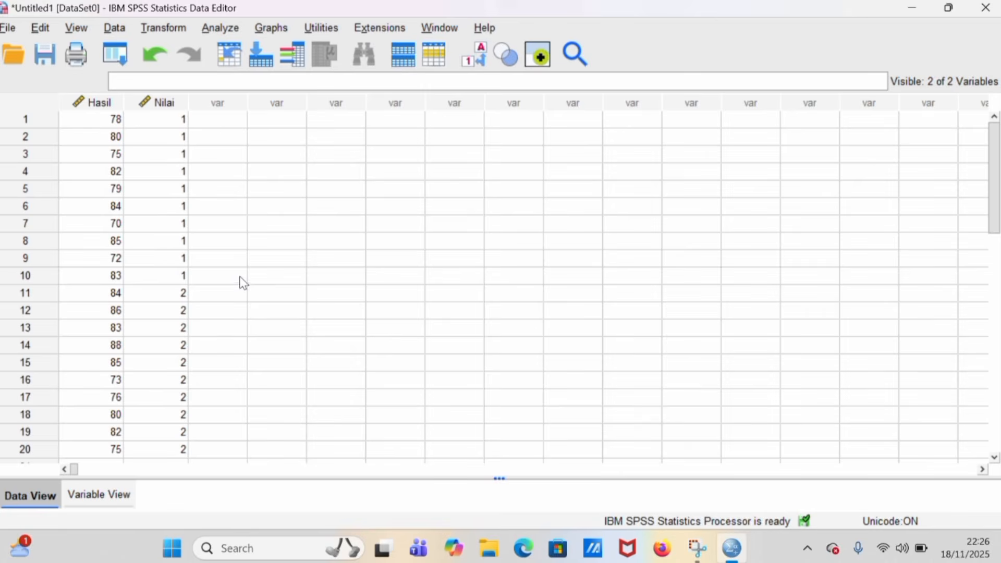
click(221, 28)
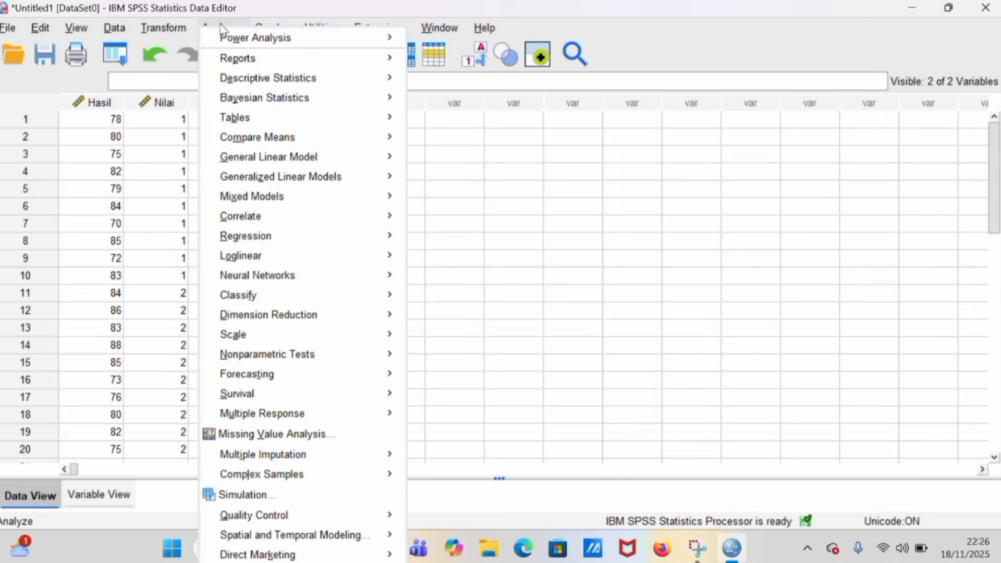
mouse_move(258, 79)
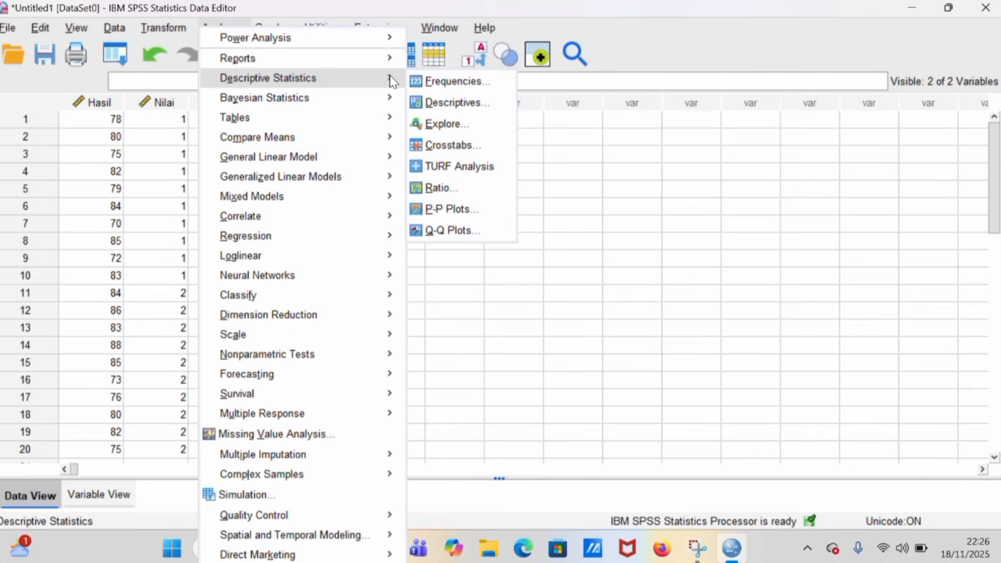
click(436, 124)
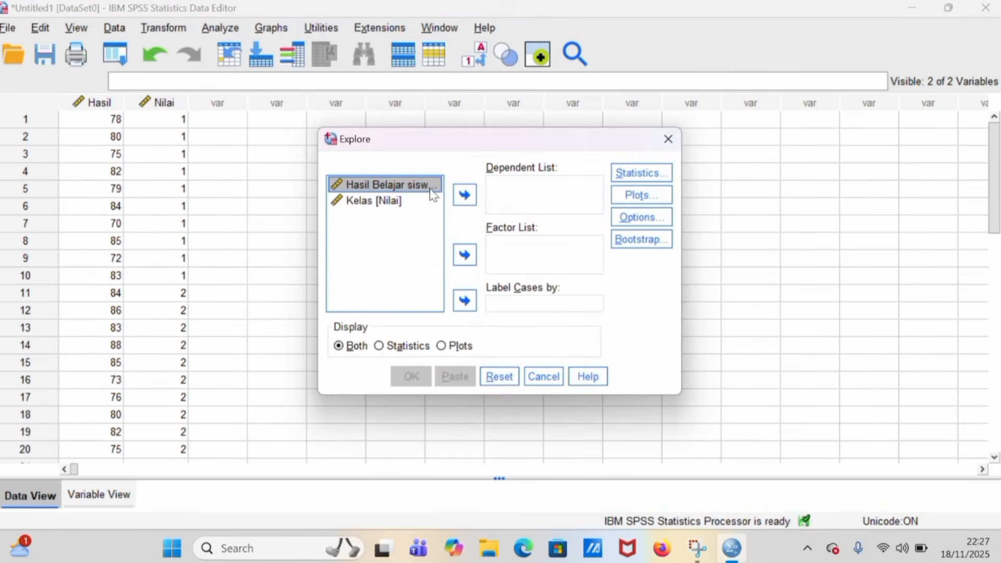
click(463, 196)
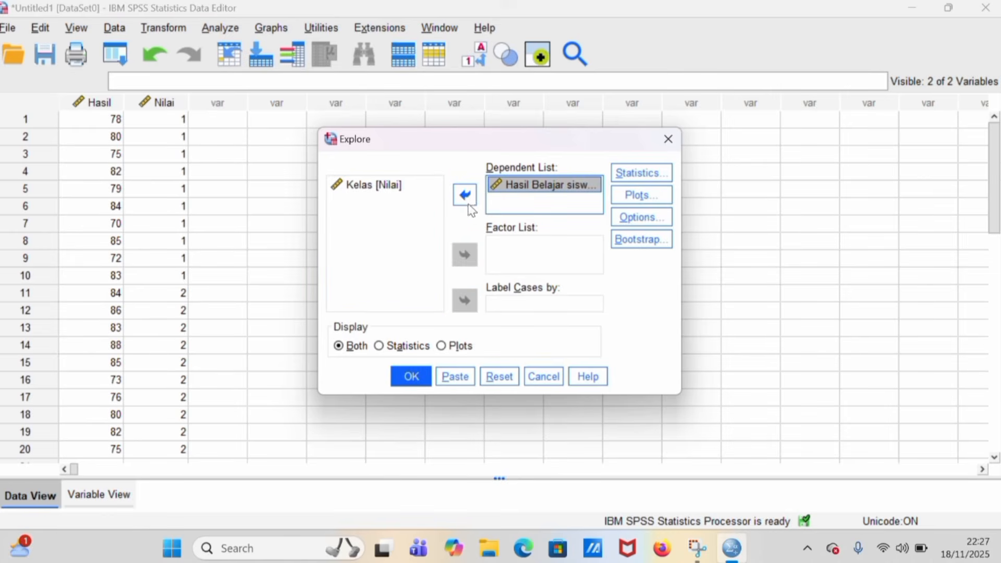
click(386, 191)
click(386, 191)
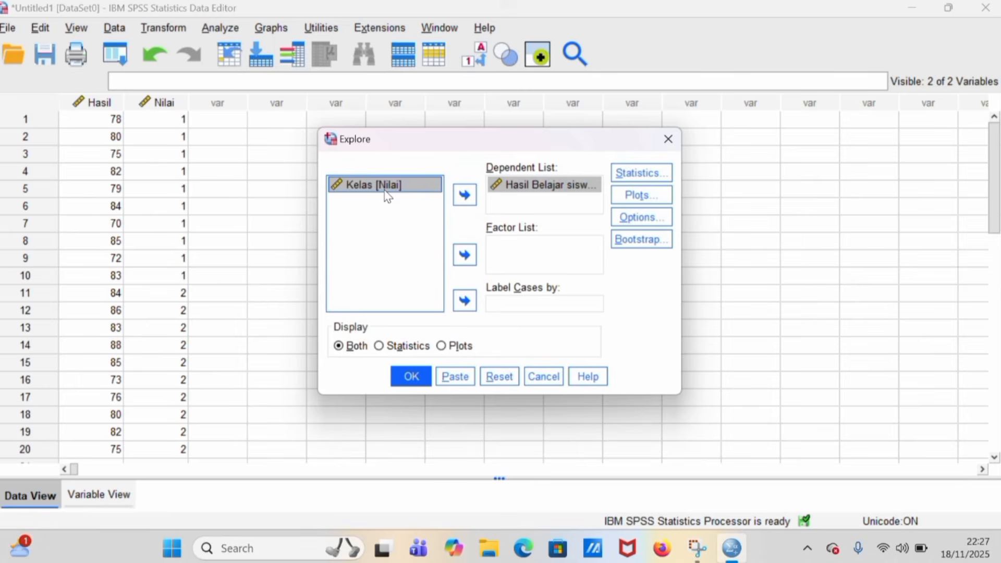
click(467, 255)
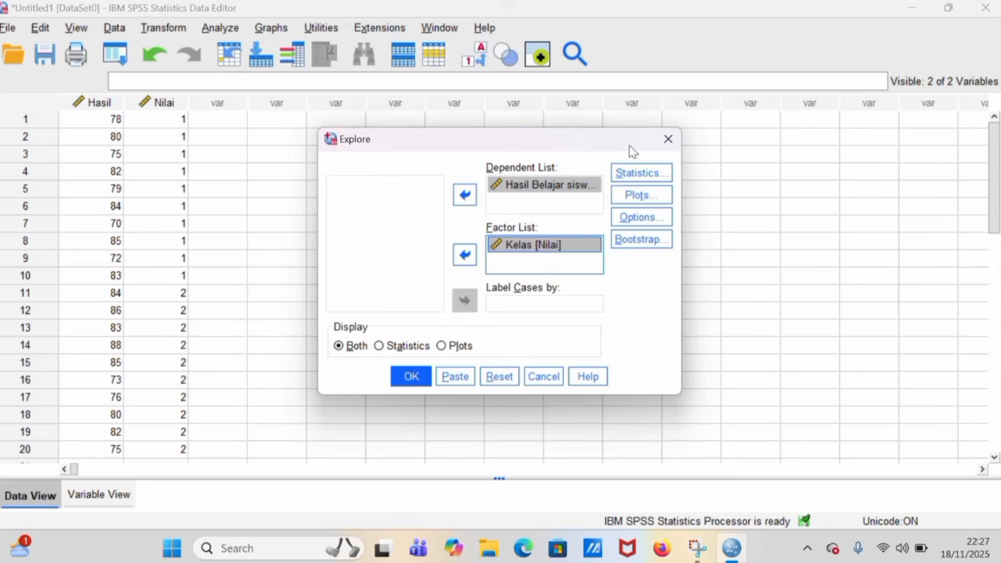
- Enable normality plots with tests for the Explore analysis and run it
click(641, 197)
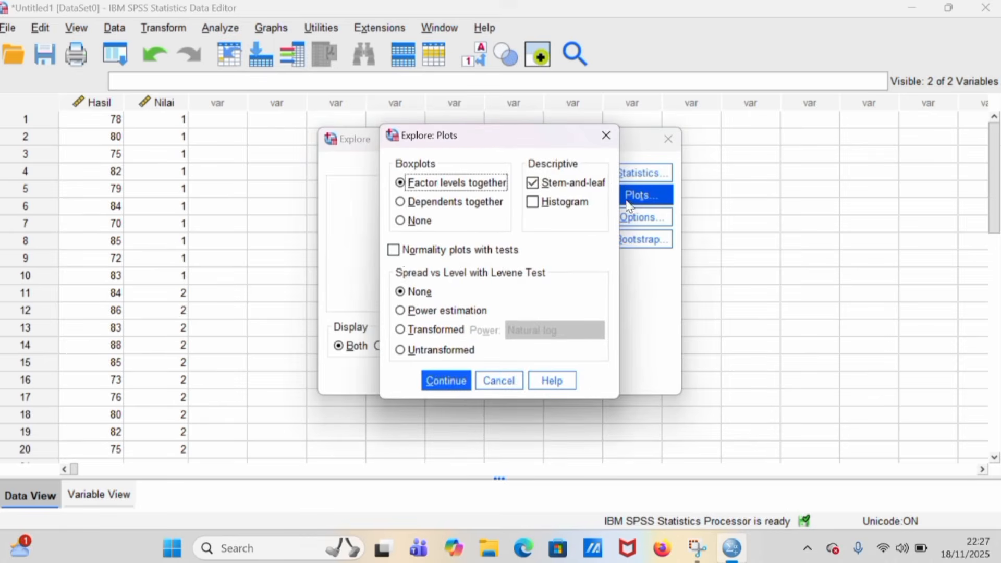
click(394, 250)
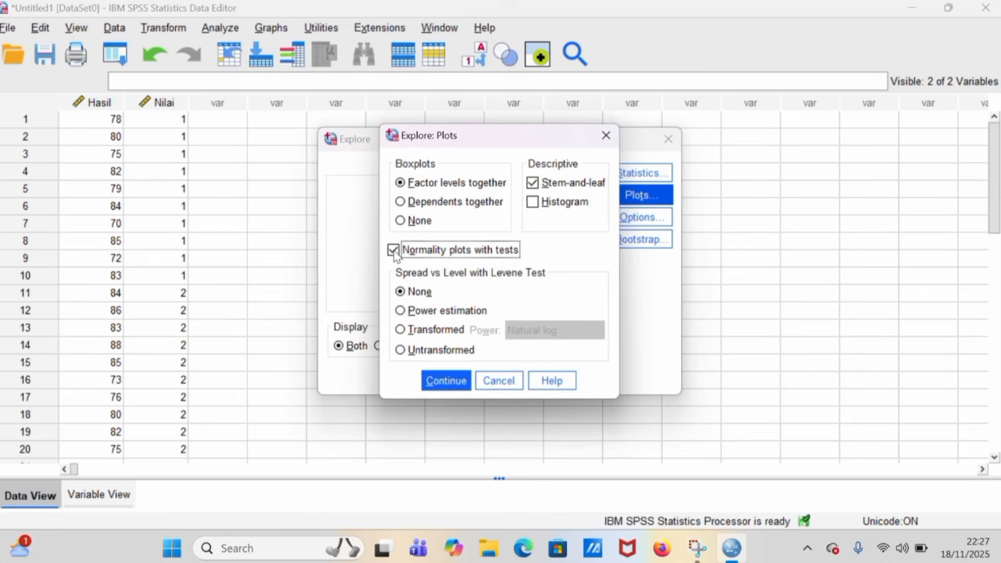
click(447, 381)
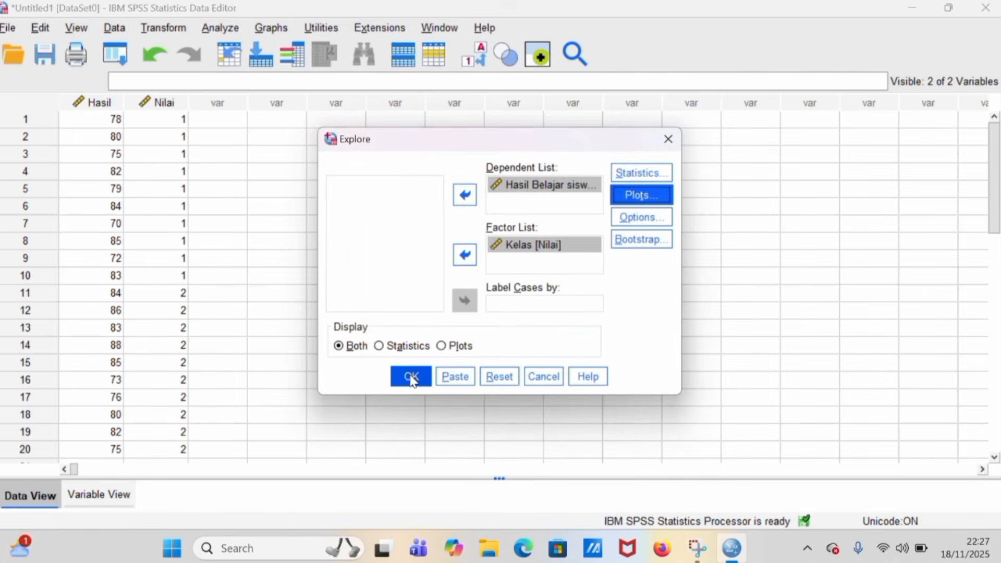
click(411, 380)
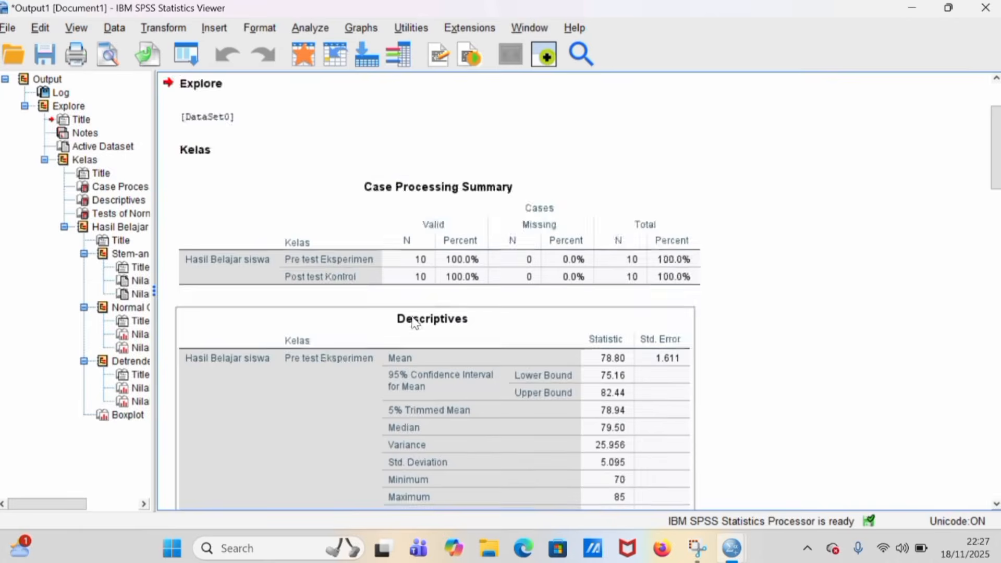
- Look through the Explore output from the Descriptives table downward
scroll(415, 322, down, 3)
scroll(415, 321, down, 10)
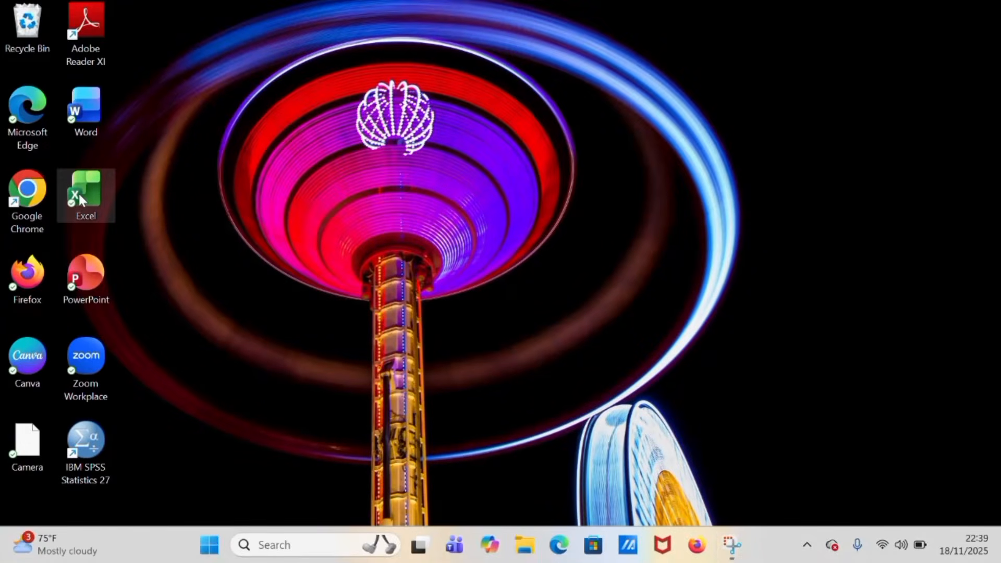
- Open the workbook data statistik 2 in Excel, copy the data in A2:B21, and close Excel
double_click(82, 200)
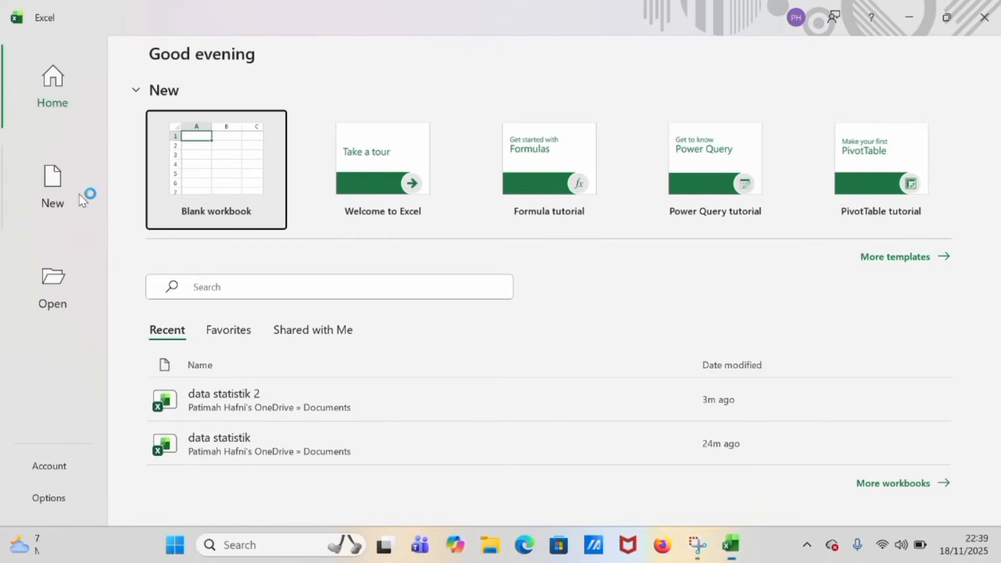
click(225, 409)
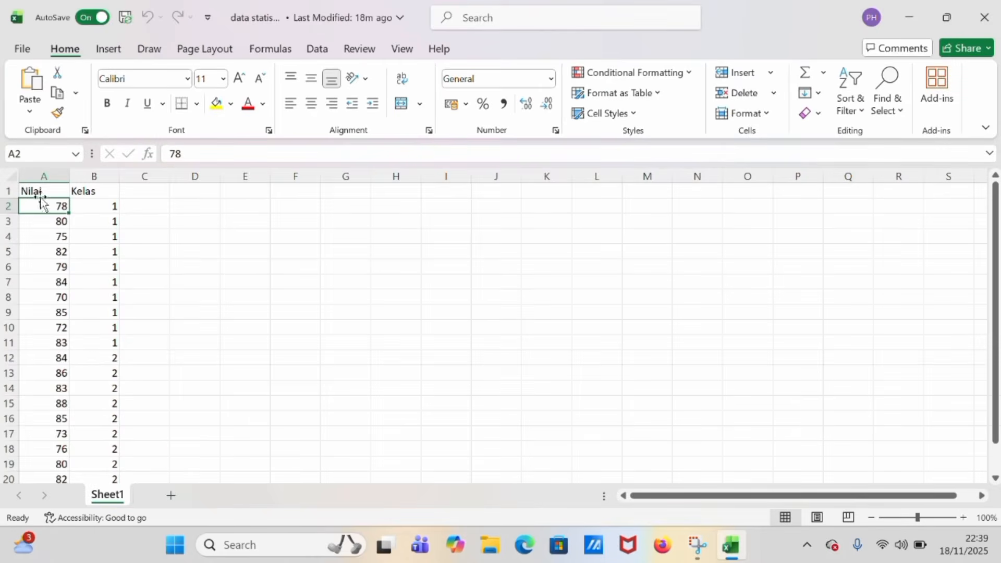
drag(51, 206, 90, 446)
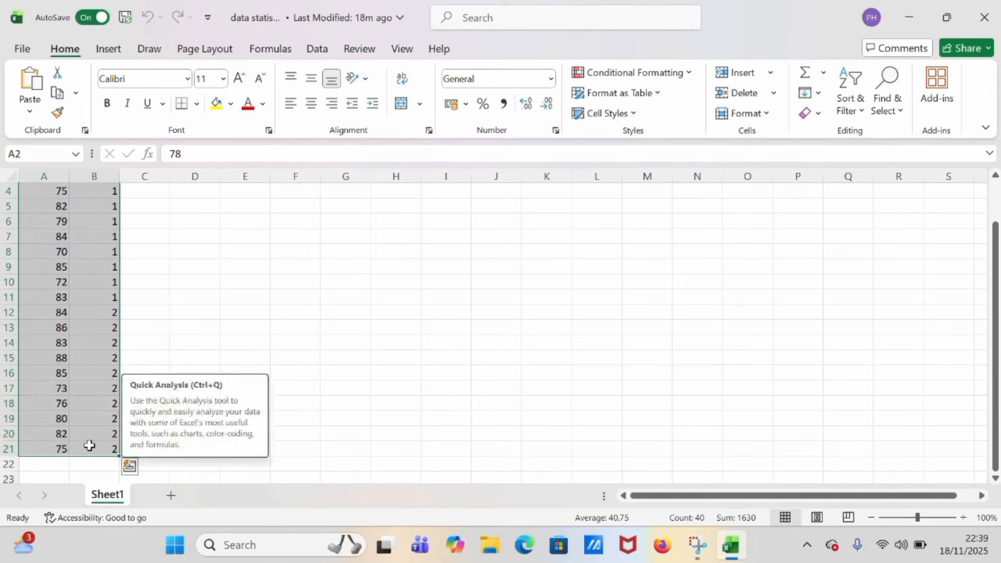
key(ctrl+c)
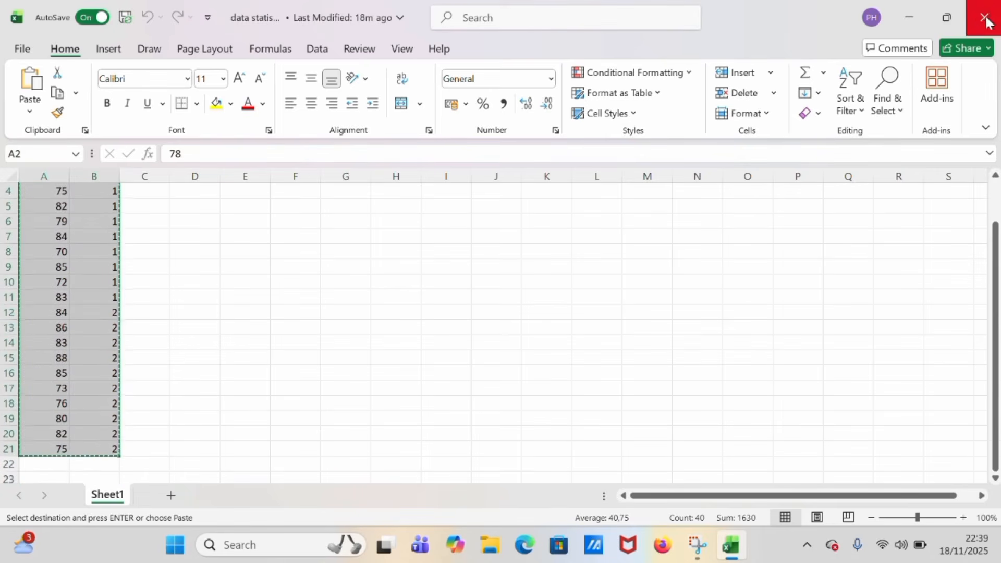
click(986, 19)
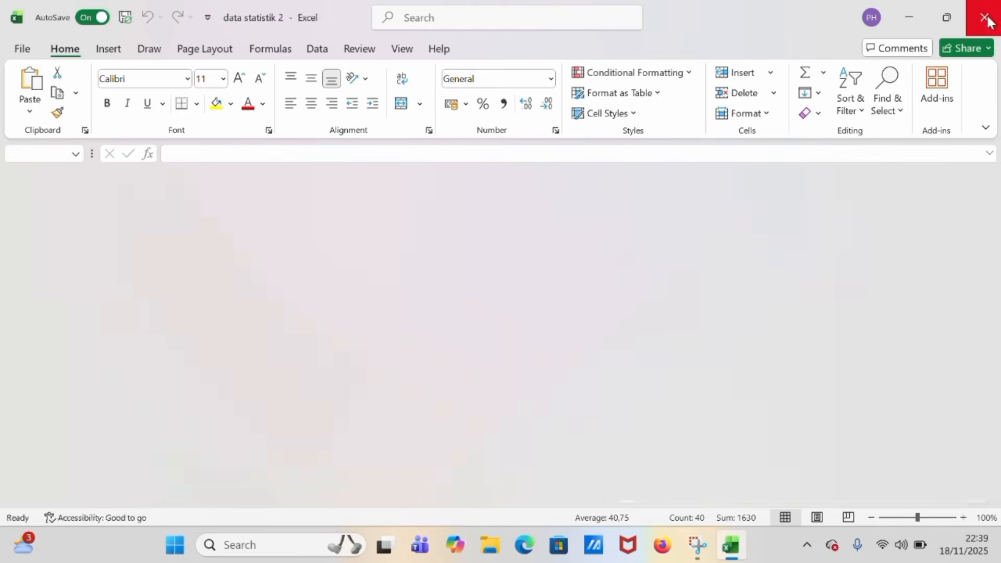
click(986, 19)
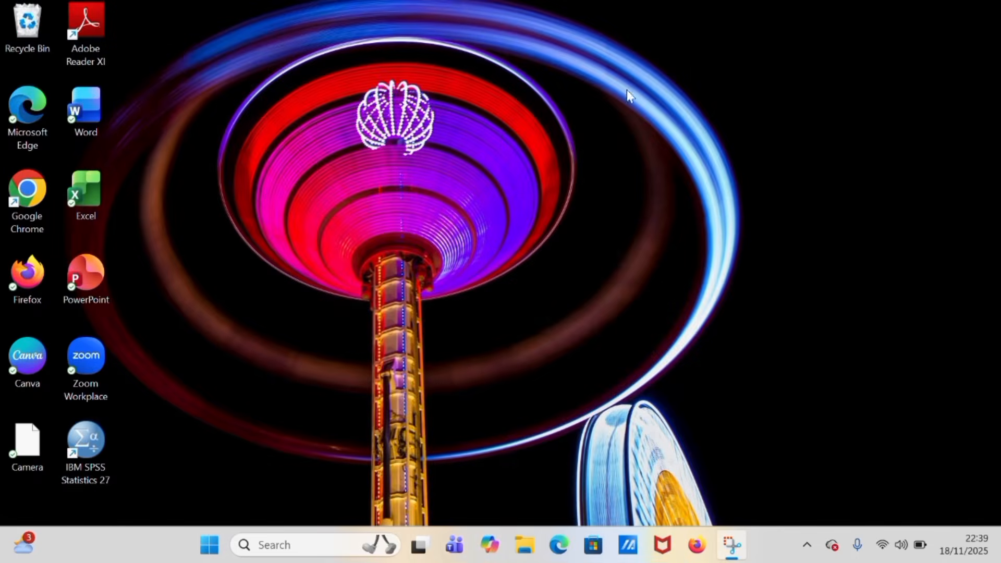
- Launch IBM SPSS Statistics 27 and paste the copied data into the empty dataset starting at the first cell
double_click(83, 436)
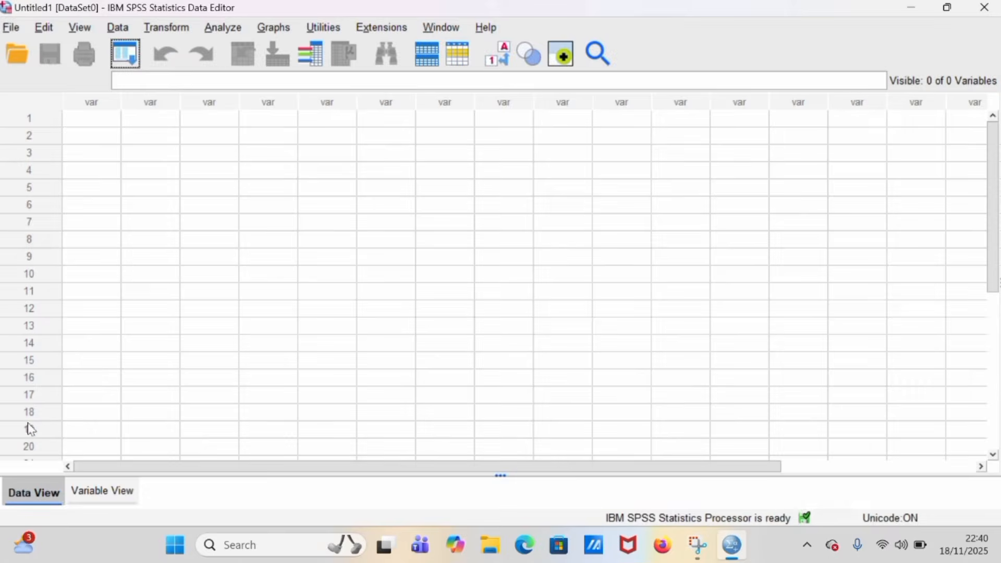
click(98, 493)
click(52, 496)
click(81, 121)
key(ctrl+v)
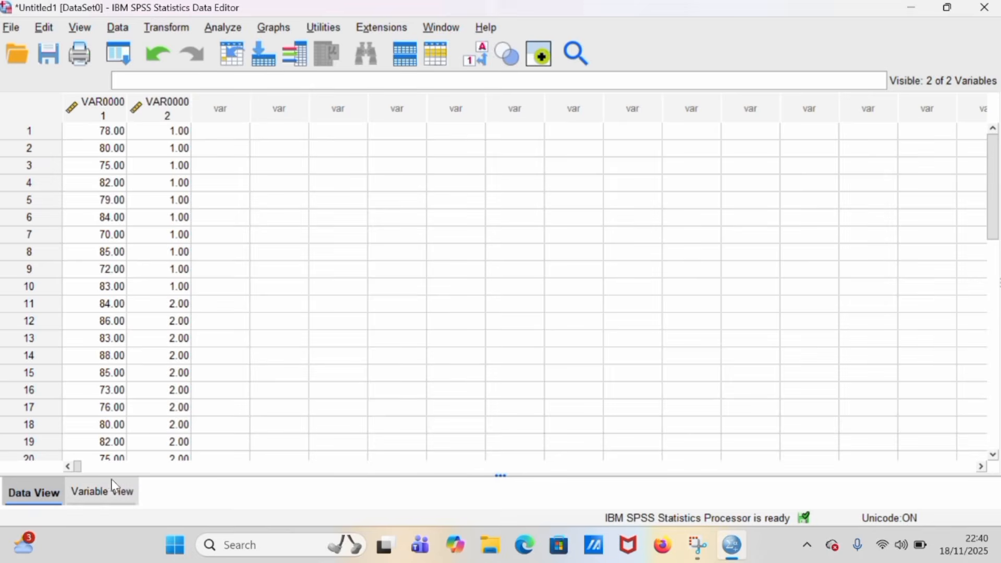
- Rename the first variable to Hasil
click(105, 498)
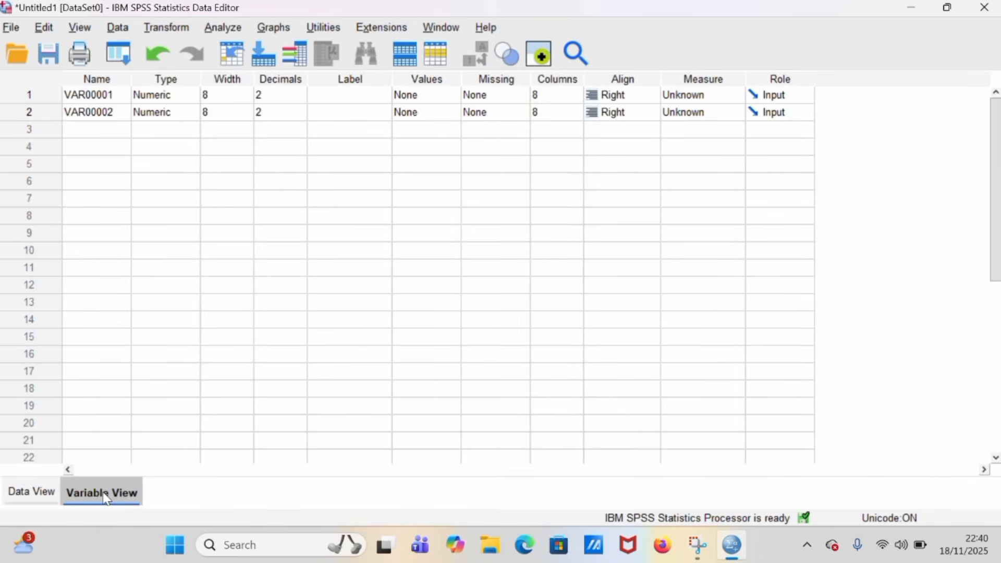
click(115, 97)
key(BackSpace)
key(BackSpace)
key(BackSpace)
key(BackSpace)
key(BackSpace)
key(BackSpace)
key(BackSpace)
key(BackSpace)
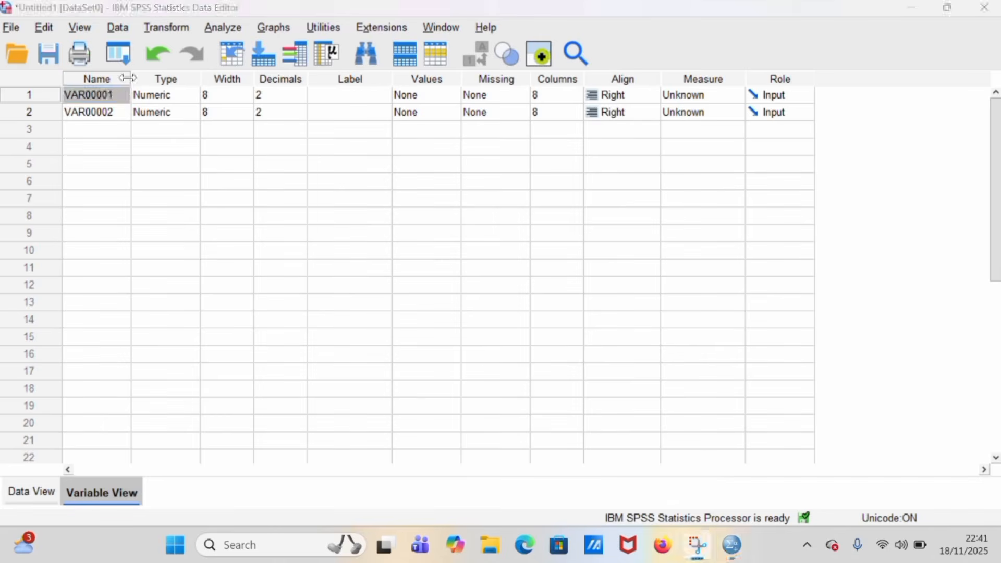
click(121, 91)
key(BackSpace)
key(BackSpace)
key(BackSpace)
key(BackSpace)
key(BackSpace)
key(BackSpace)
key(BackSpace)
key(BackSpace)
text(H)
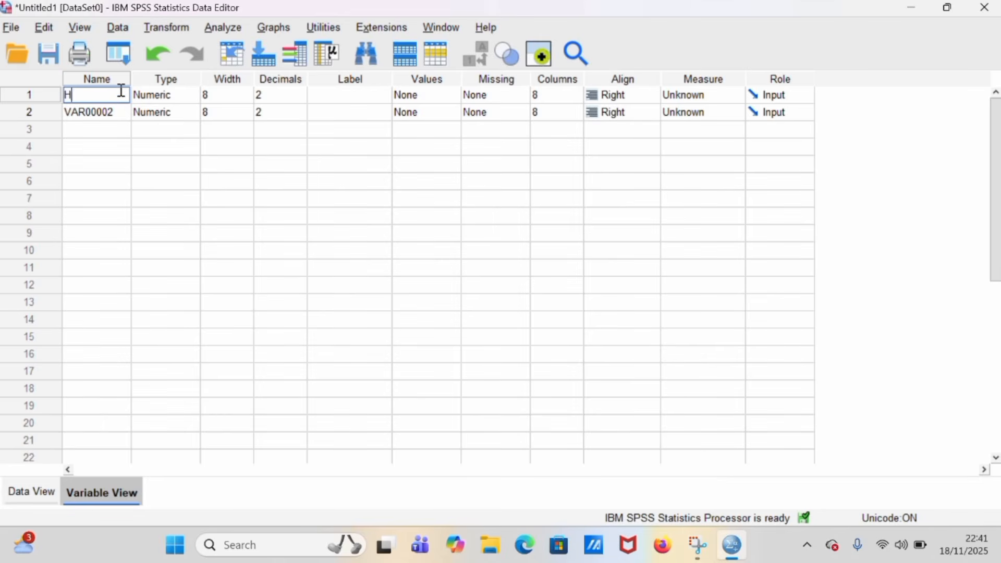
text(asis)
key(BackSpace)
key(BackSpace)
text(il)
- Rename the second variable to Kelas
click(116, 111)
key(BackSpace)
key(BackSpace)
key(BackSpace)
key(BackSpace)
key(BackSpace)
key(BackSpace)
key(BackSpace)
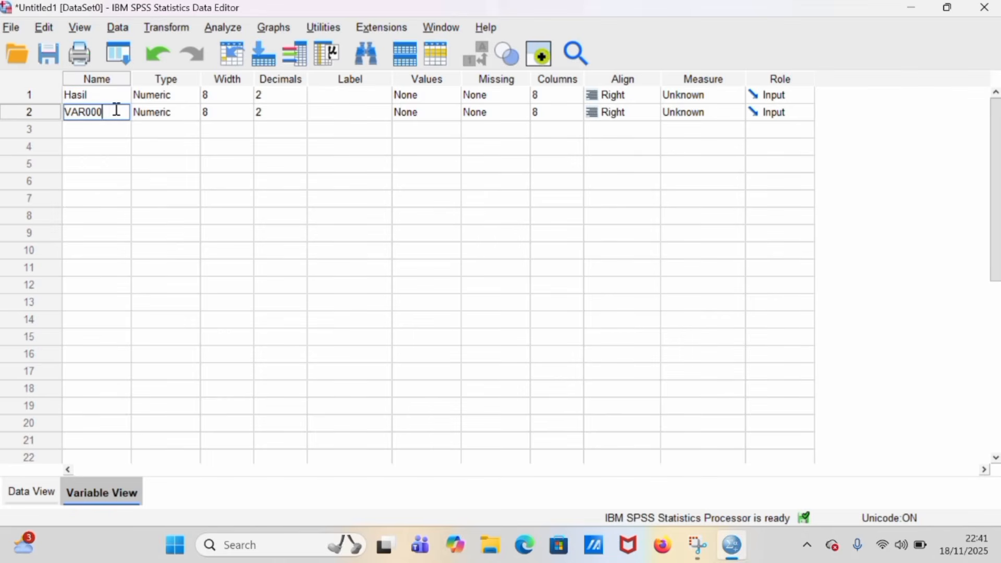
key(BackSpace)
text(Kelas)
- Set the decimals of both Hasil and Kelas to 0
click(272, 90)
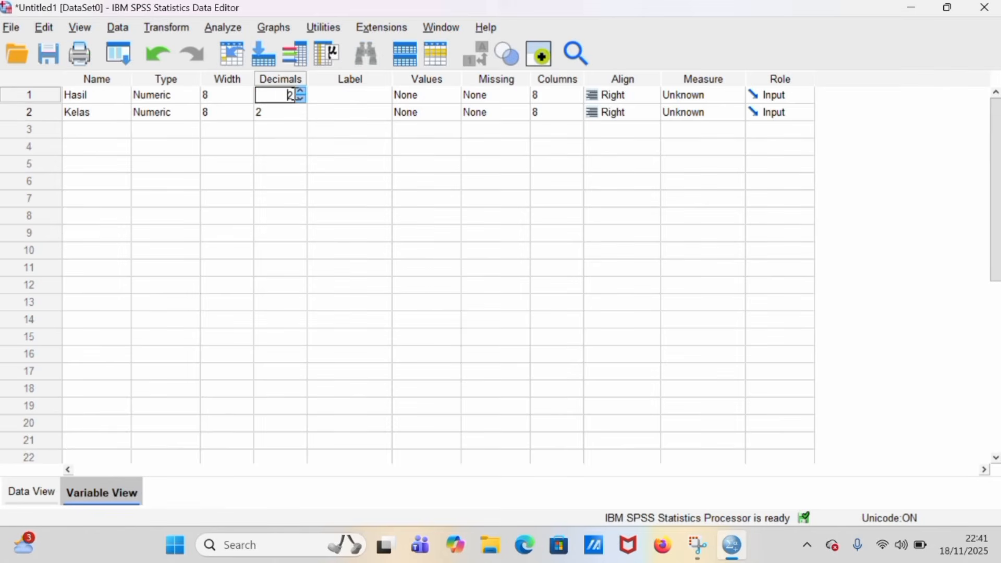
key(BackSpace)
text(0)
click(282, 111)
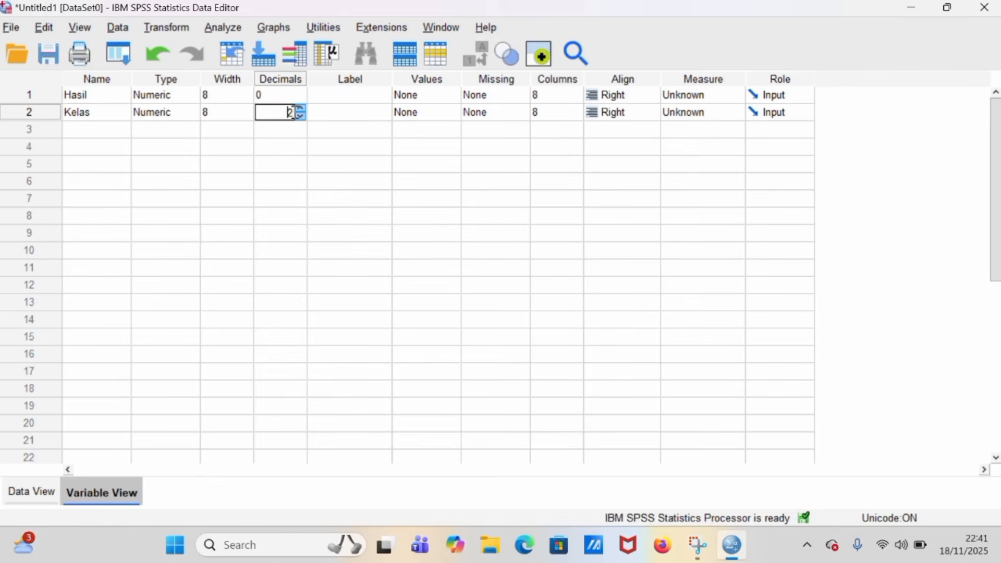
key(BackSpace)
text(0)
- Label the Hasil variable "Hasil belajar siswa" and the Kelas variable "Kelas"
click(338, 84)
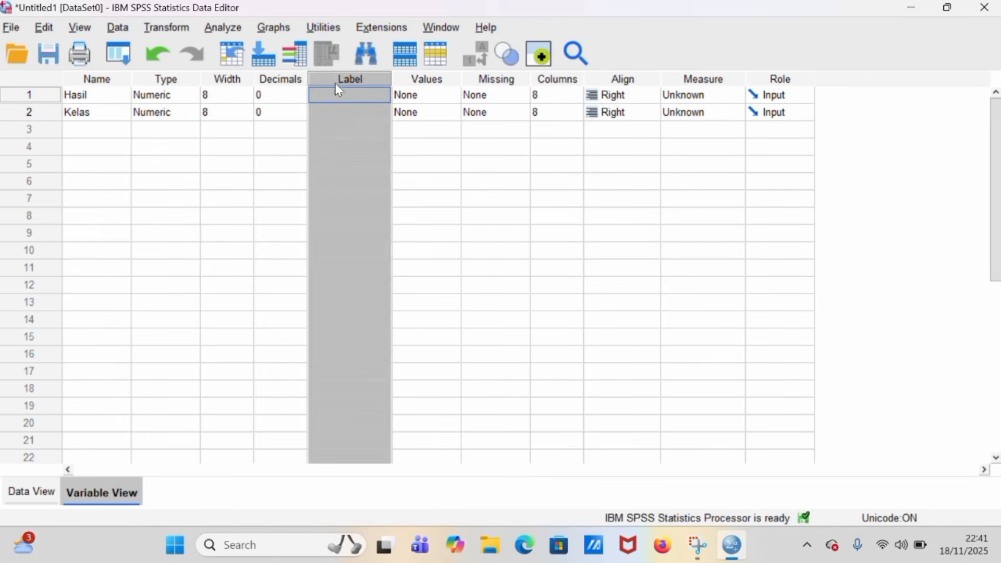
click(338, 94)
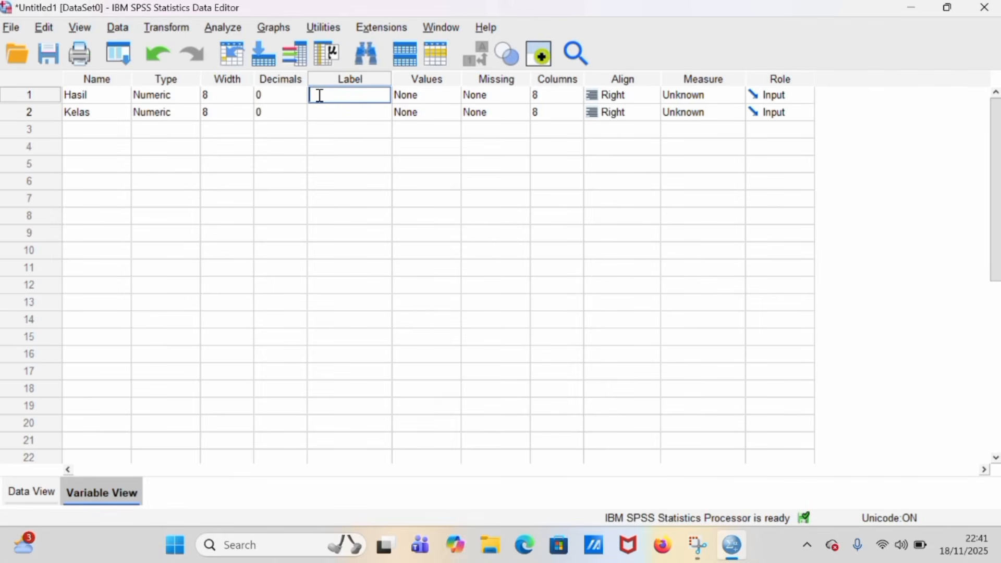
text(Hasil belajar)
text(siswa)
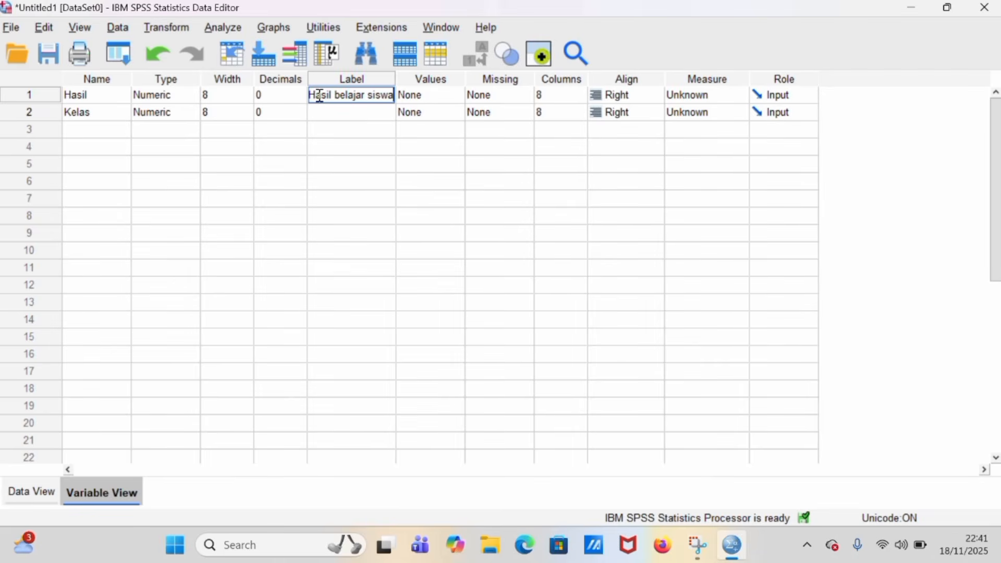
click(343, 110)
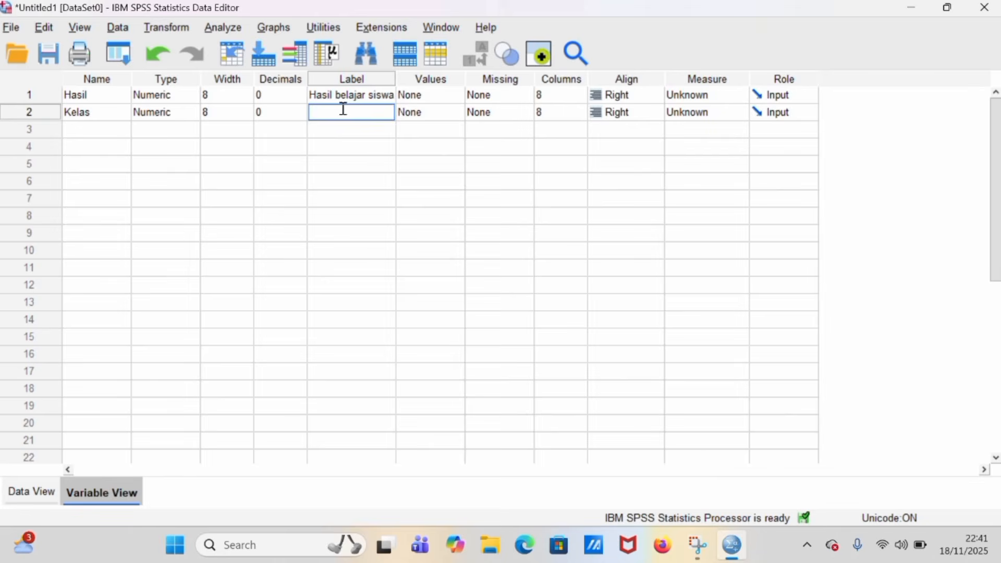
text(Kelas)
- Add the value label 1 = "Pre test eksperimen" to the Kelas variable
click(437, 115)
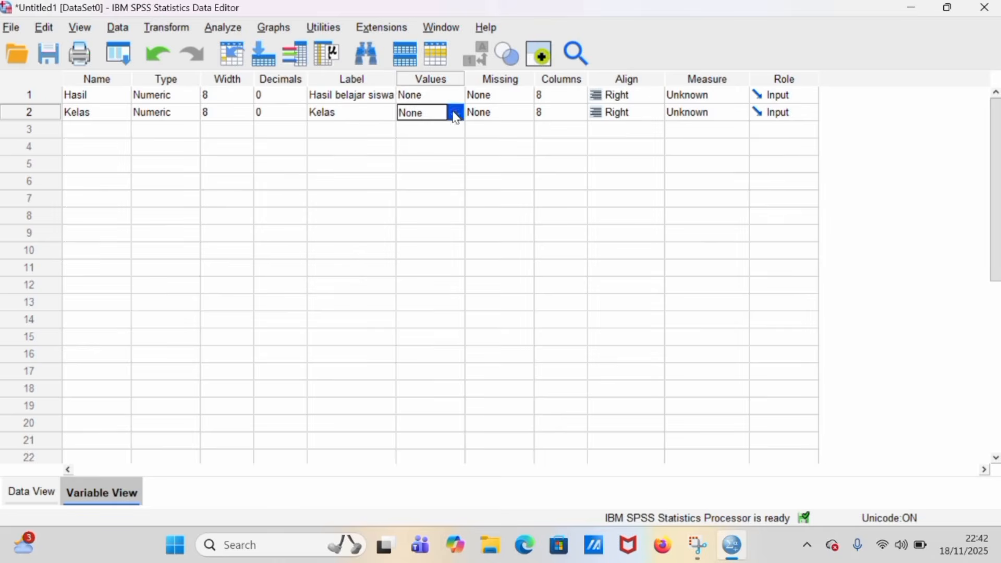
click(456, 112)
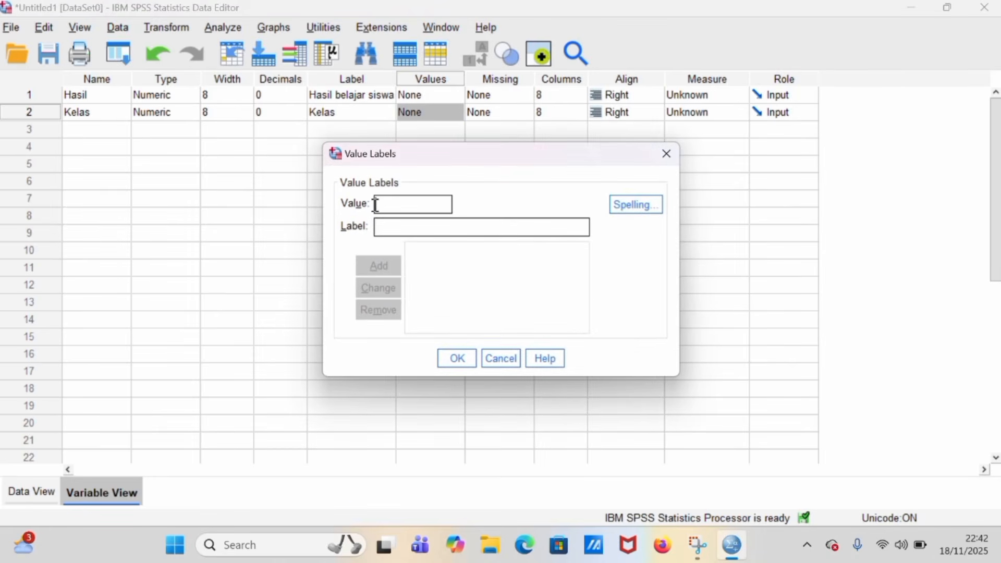
click(381, 225)
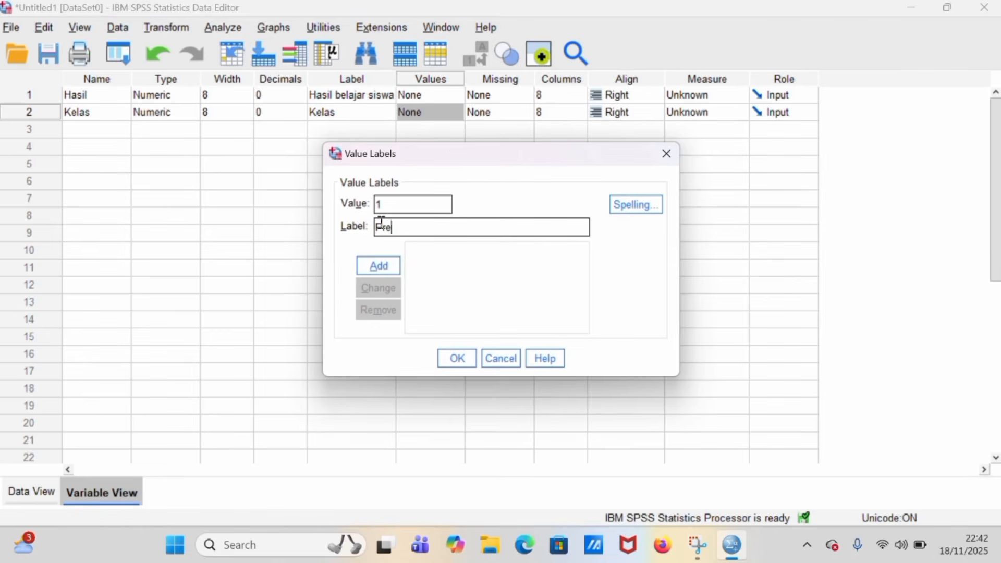
text(Pre tes)
key(BackSpace)
text(eksperimen)
click(386, 267)
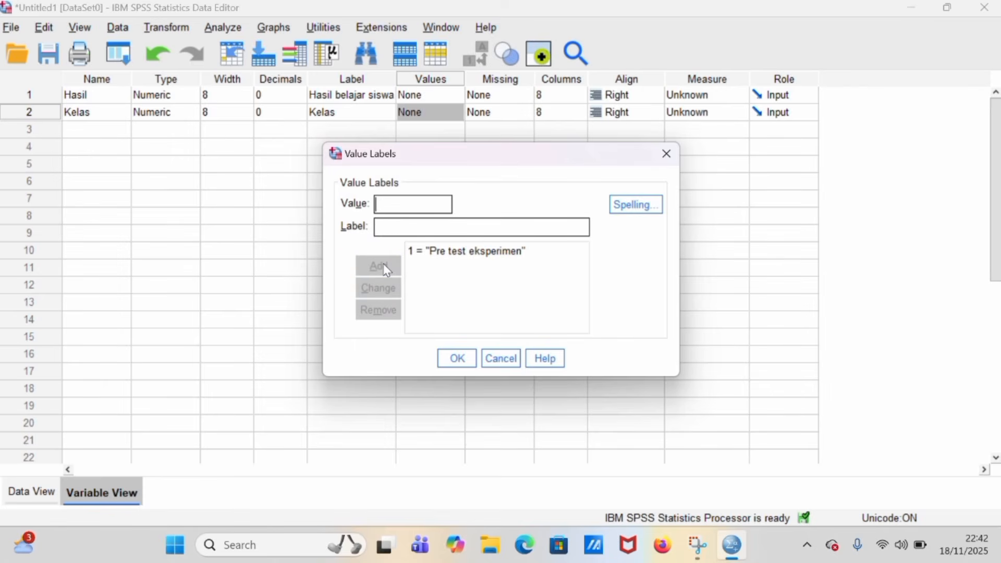
- Add the value label 2 = "Post test kontrol" to the Kelas variable and apply the value labels
click(379, 206)
text(2)
click(380, 230)
text(Post t)
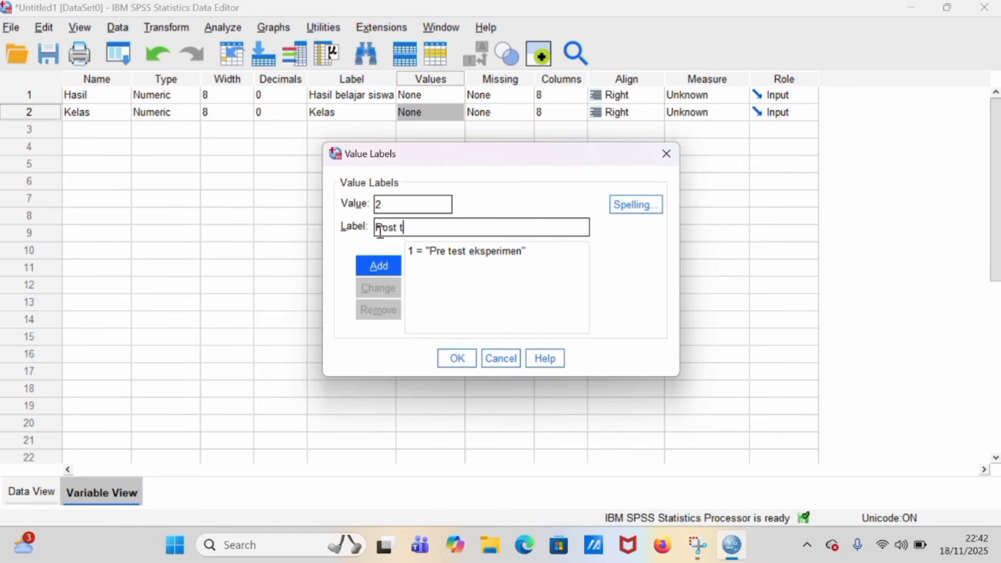
text(est kontrol)
click(380, 267)
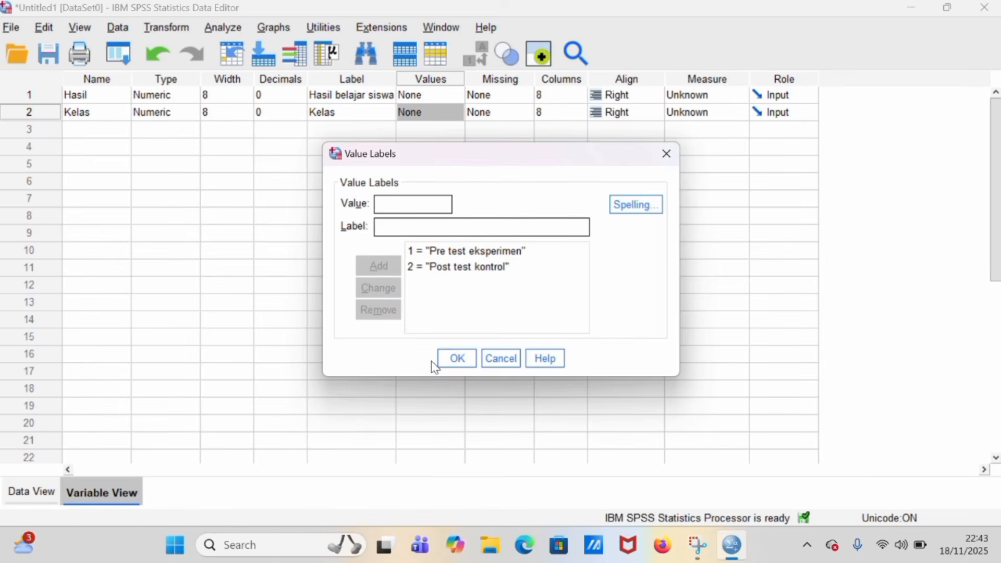
click(452, 360)
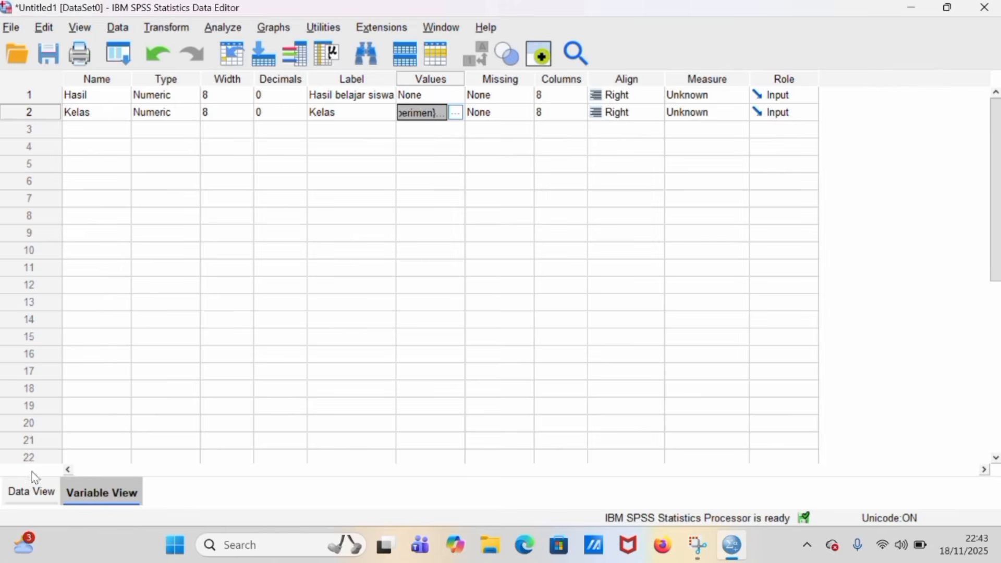
- Set up an Explore analysis with Hasil belajar siswa as the dependent variable and Kelas as the factor
click(32, 490)
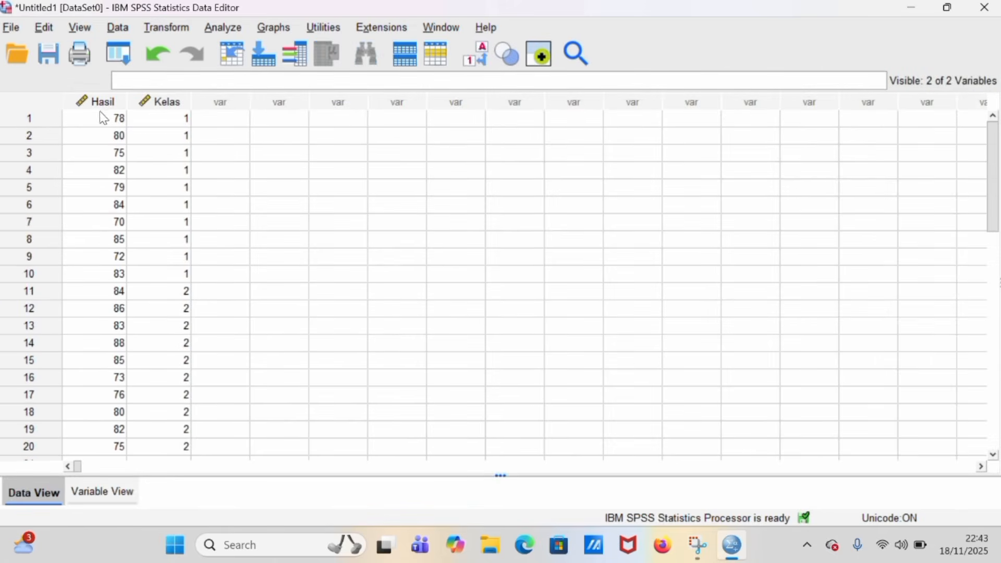
click(224, 29)
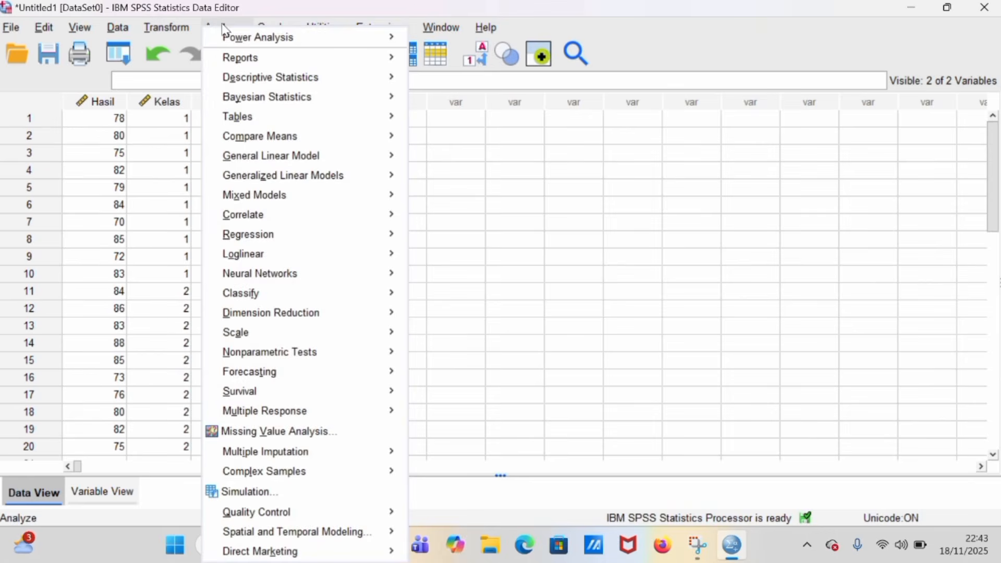
mouse_move(313, 84)
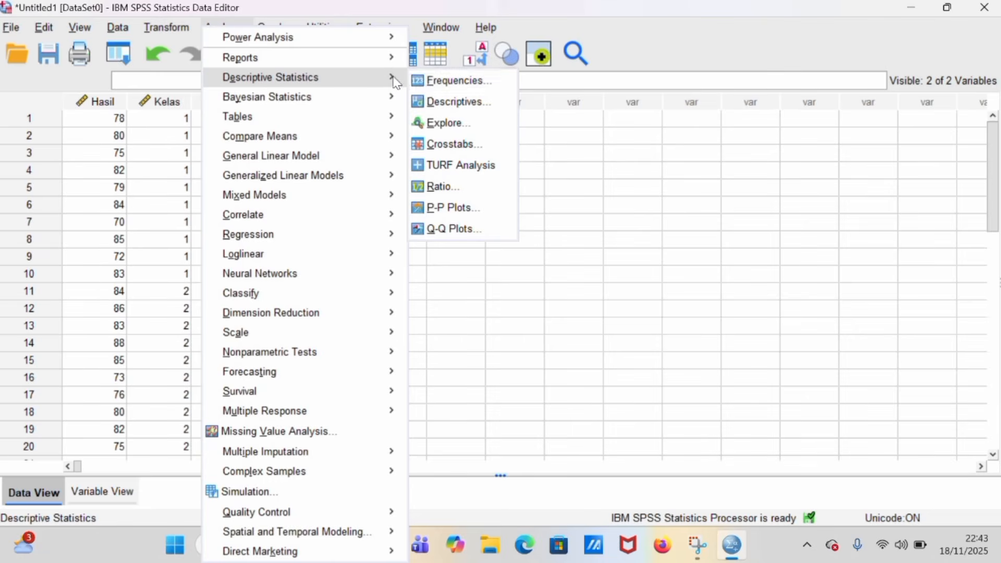
click(444, 124)
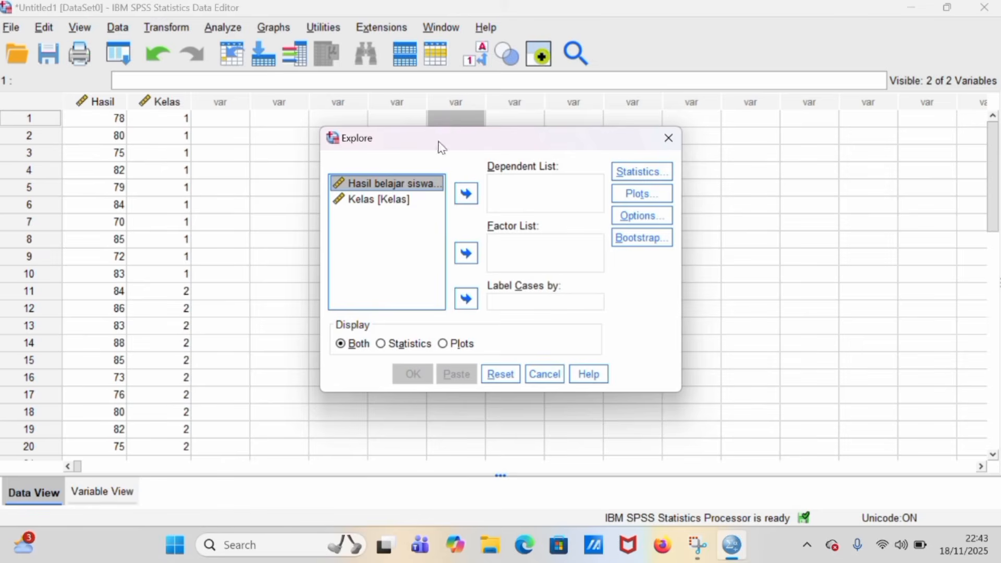
click(466, 200)
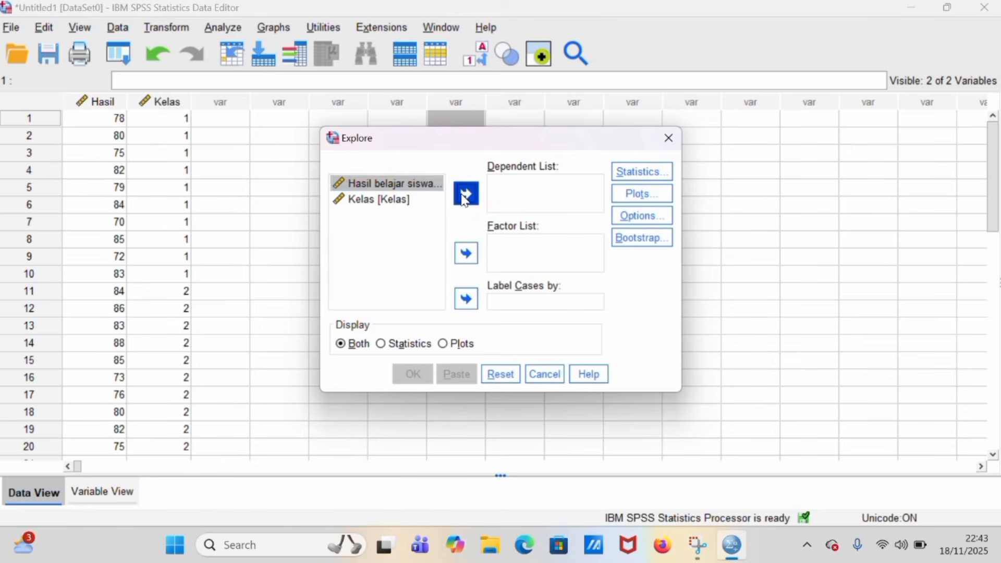
click(409, 185)
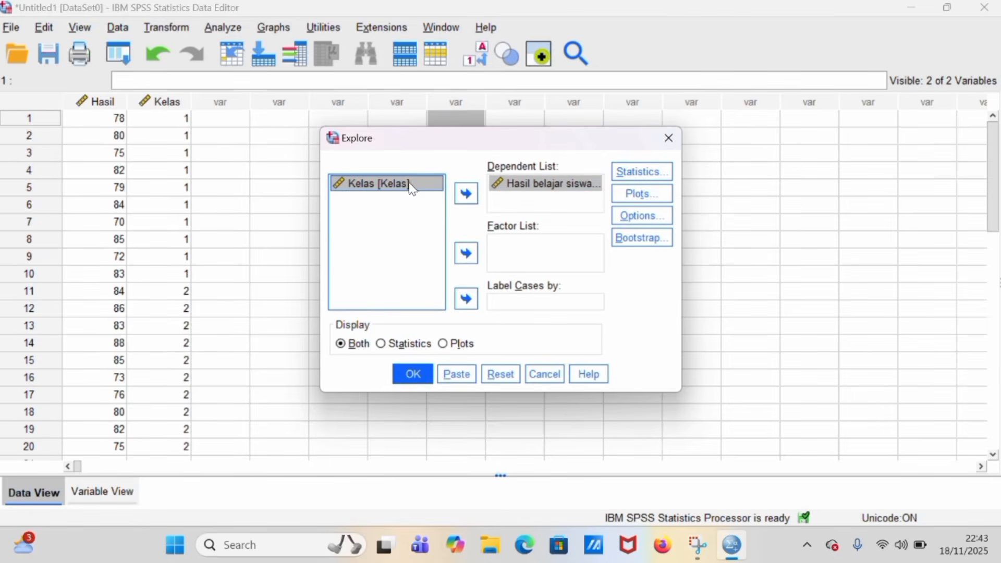
click(467, 255)
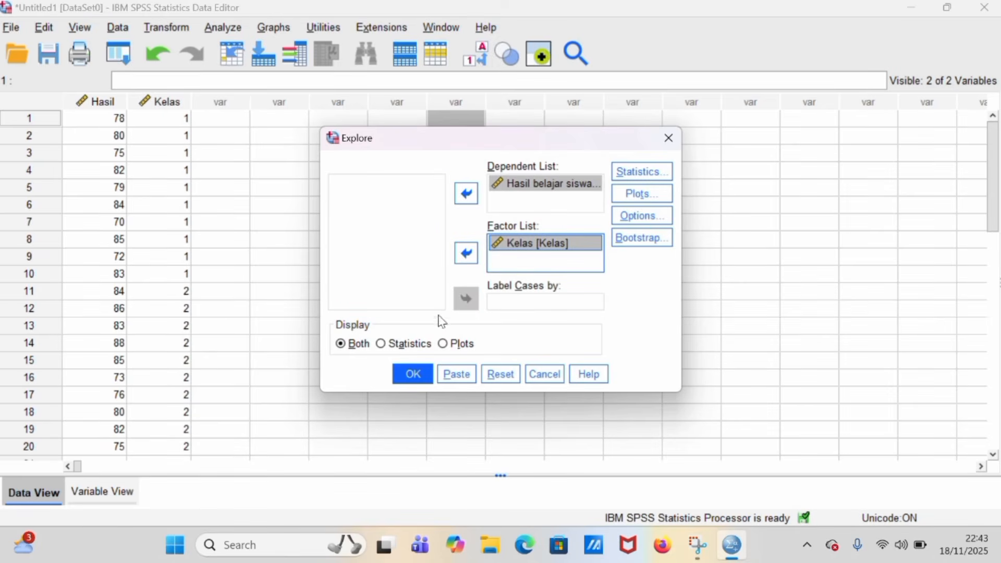
- Enable normality plots with tests and the power estimation Levene test, run the Explore analysis and review its output
click(642, 195)
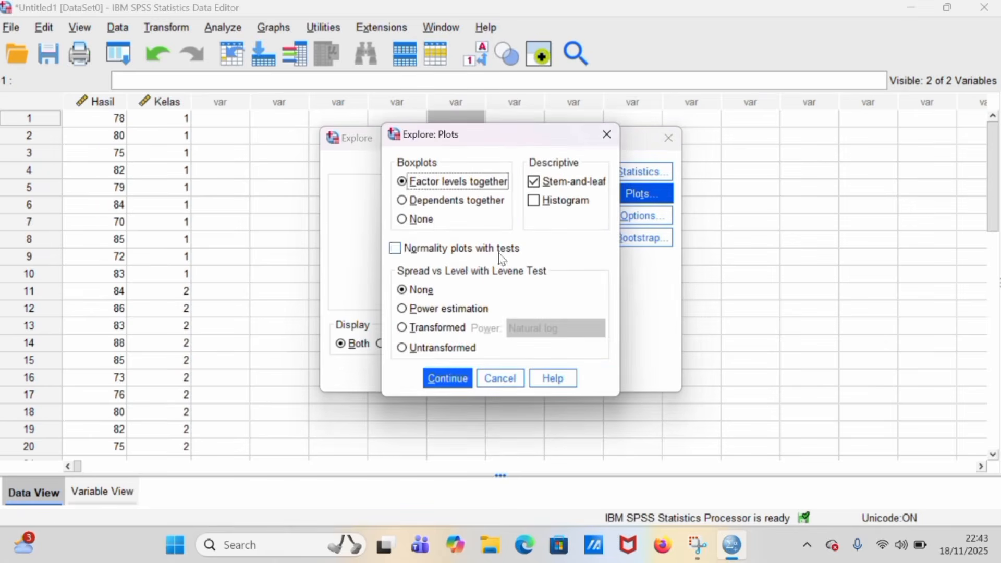
click(394, 250)
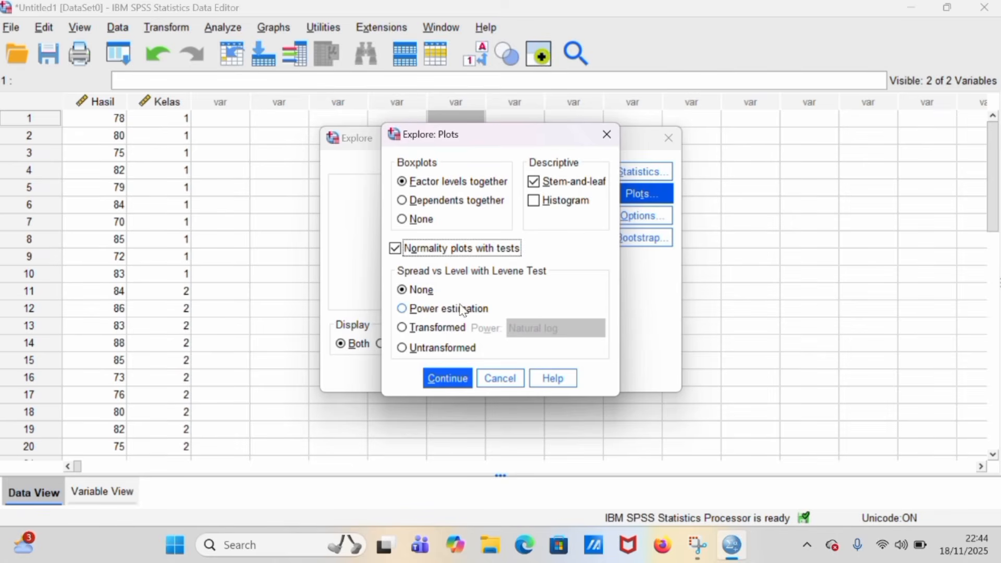
click(407, 311)
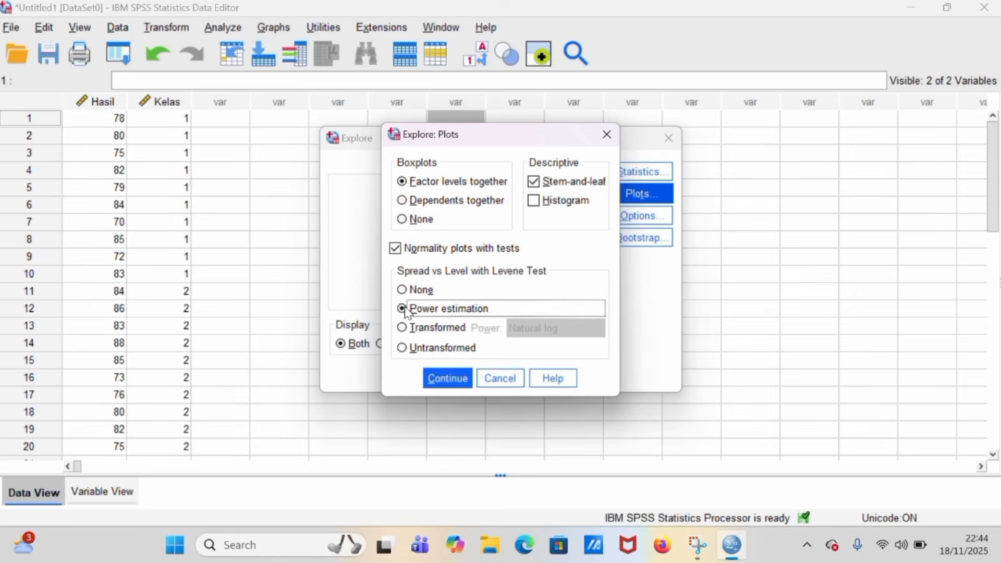
click(445, 377)
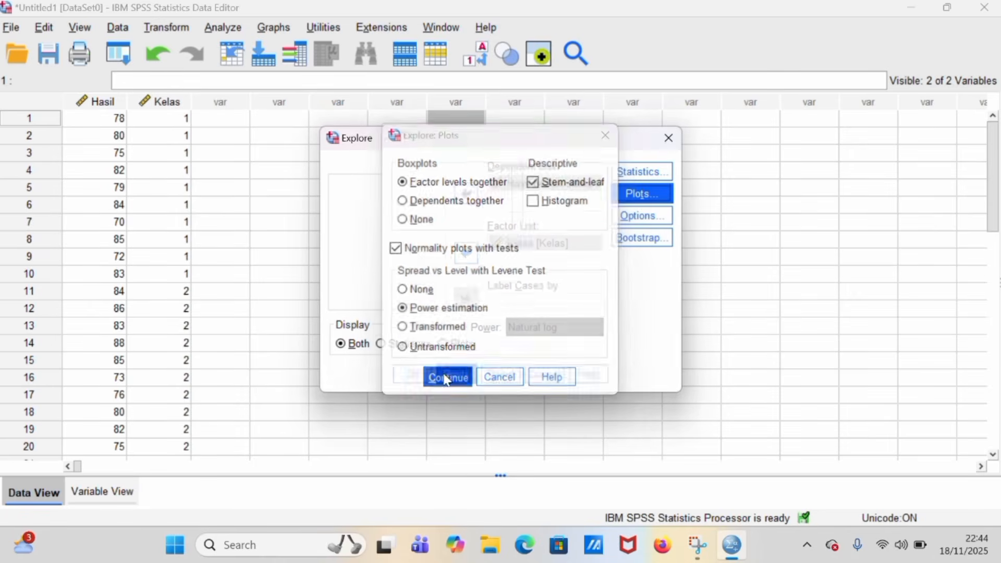
click(410, 375)
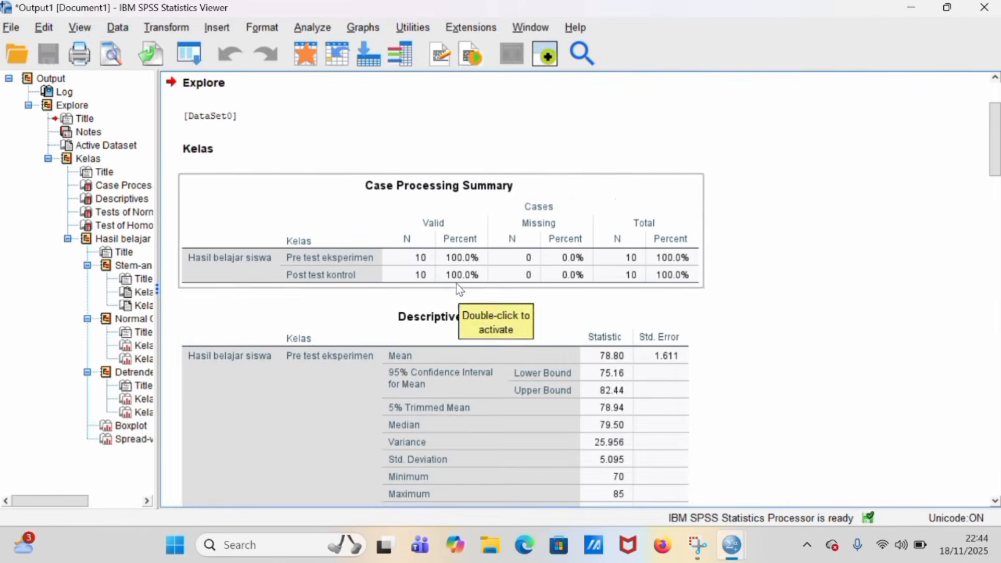
scroll(438, 323, down, 5)
scroll(425, 359, down, 20)
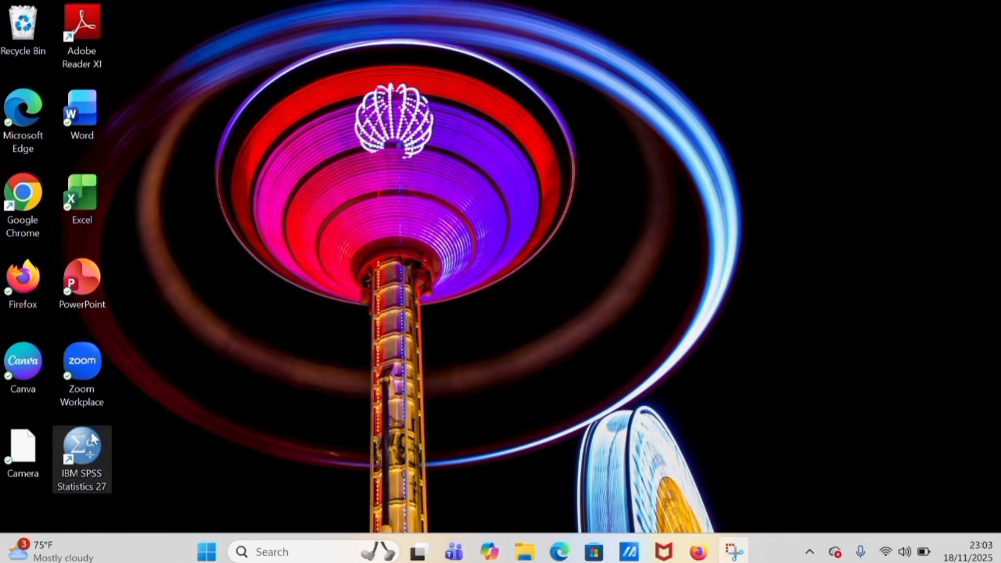
- Launch IBM SPSS Statistics 27 and paste the student scores and class codes into the first two columns of the empty dataset
double_click(74, 451)
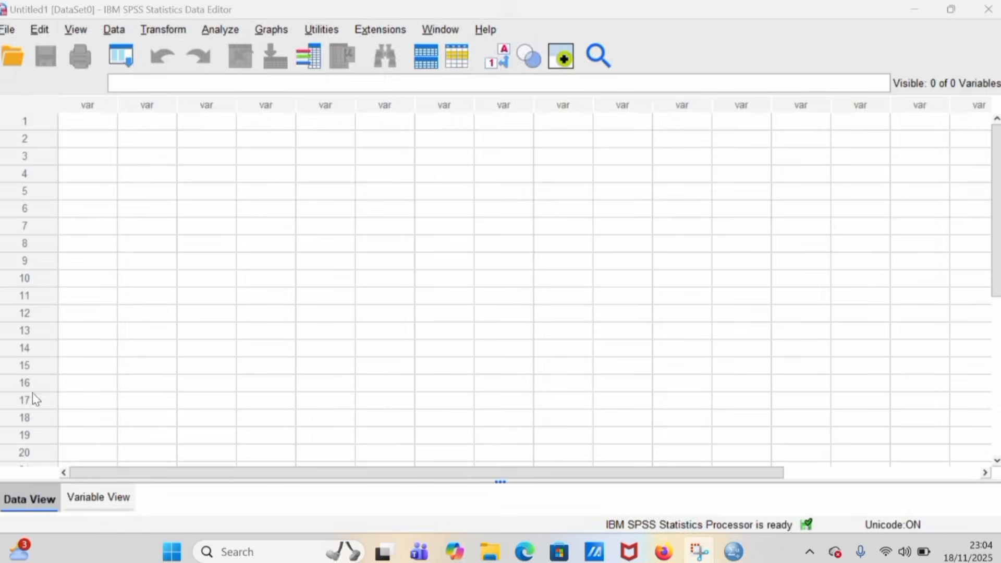
click(31, 506)
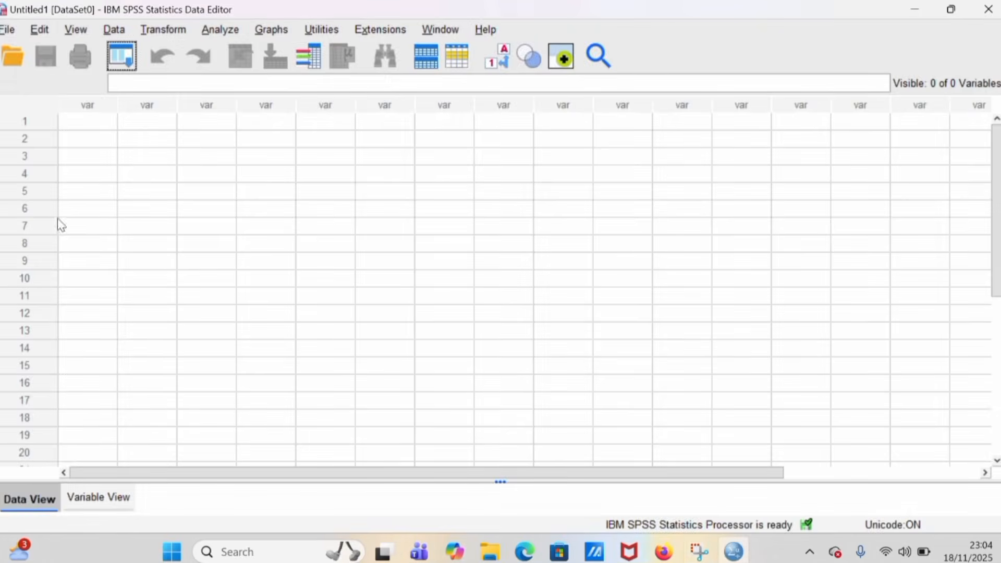
click(77, 125)
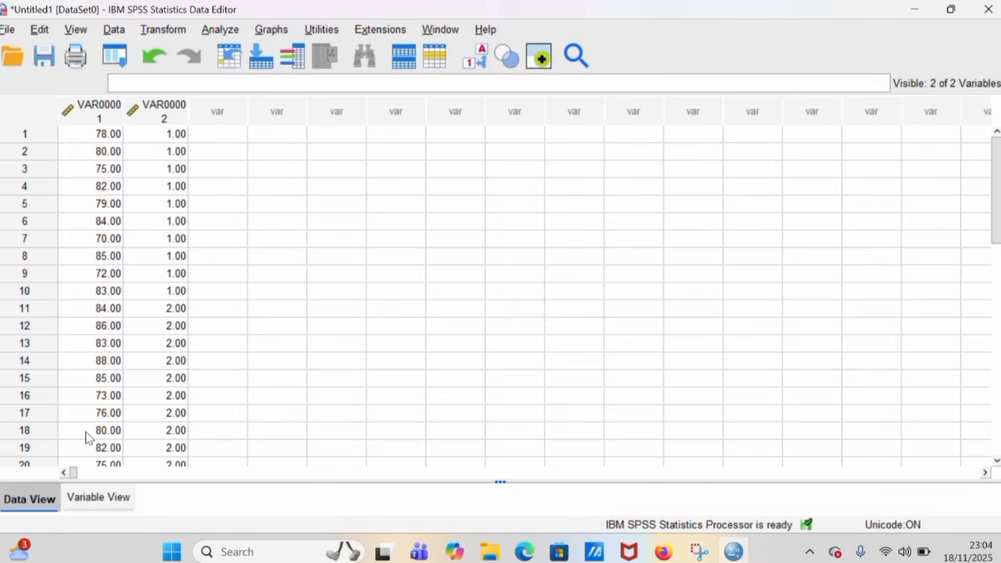
- Rename the first variable, which holds the scores, as Hasil
click(80, 496)
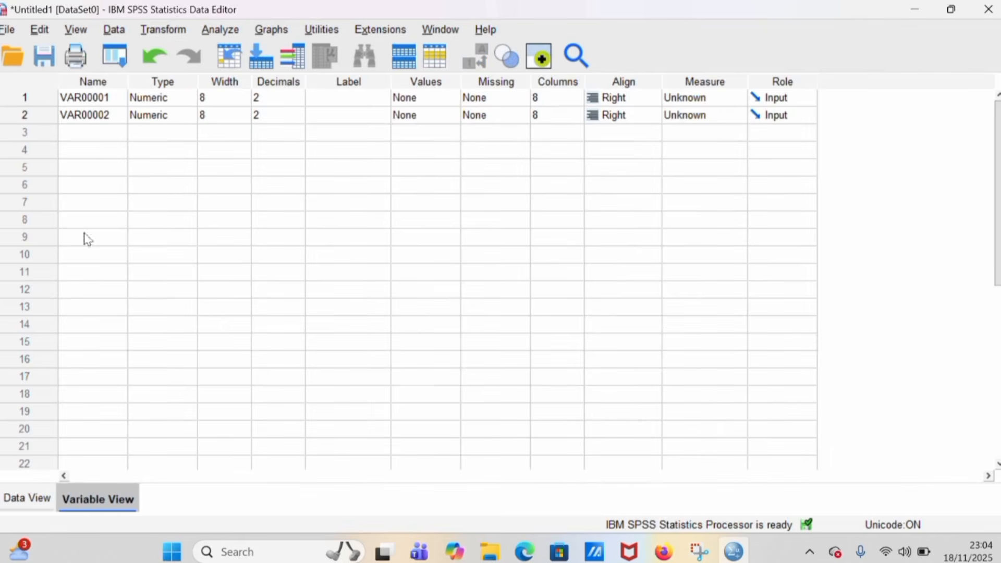
double_click(110, 98)
key(BackSpace)
key(BackSpace)
key(BackSpace)
key(BackSpace)
key(BackSpace)
key(BackSpace)
key(BackSpace)
key(BackSpace)
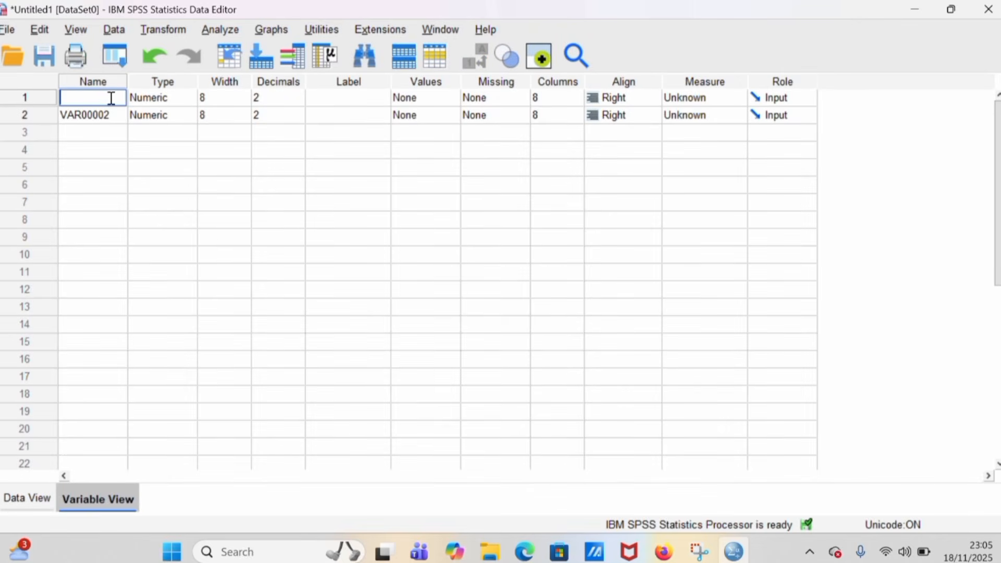
text(Hasi)
- Rename the second variable, which holds the class codes, as Kelas
click(111, 113)
key(BackSpace)
key(BackSpace)
key(BackSpace)
key(BackSpace)
key(BackSpace)
key(BackSpace)
key(BackSpace)
key(BackSpace)
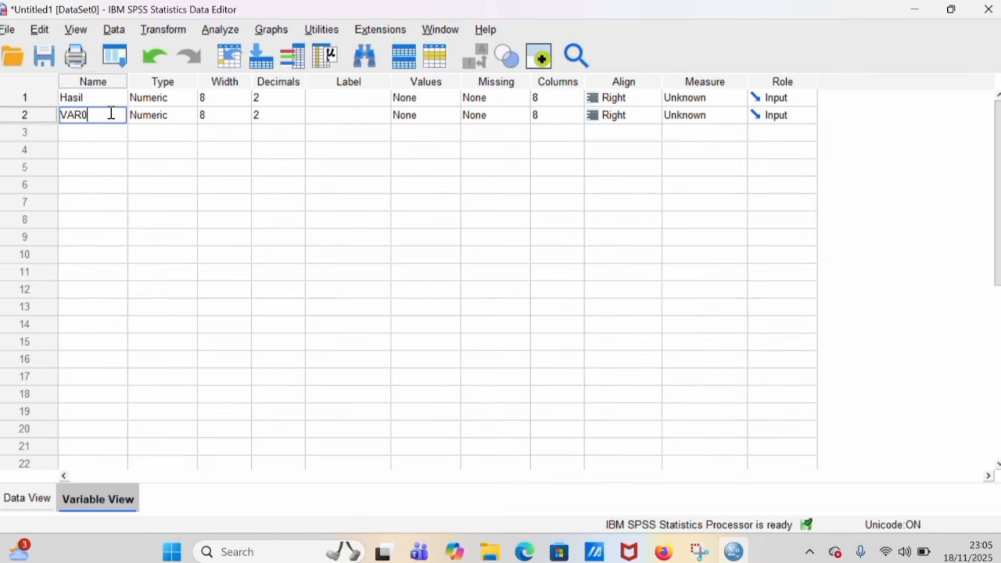
text(Kelas)
- Set the decimals of both the Hasil and Kelas variables to 0
click(264, 100)
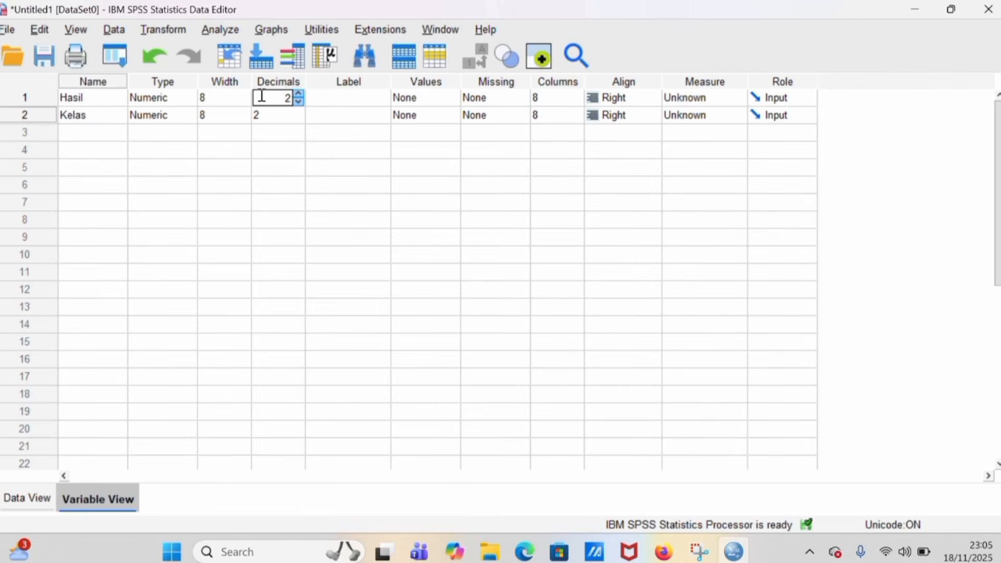
key(BackSpace)
text(0)
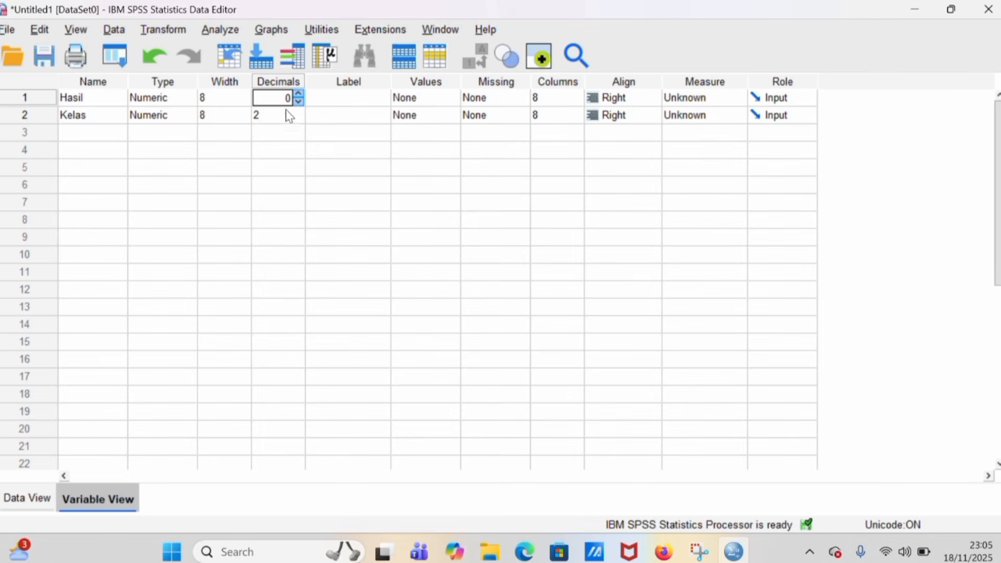
click(262, 116)
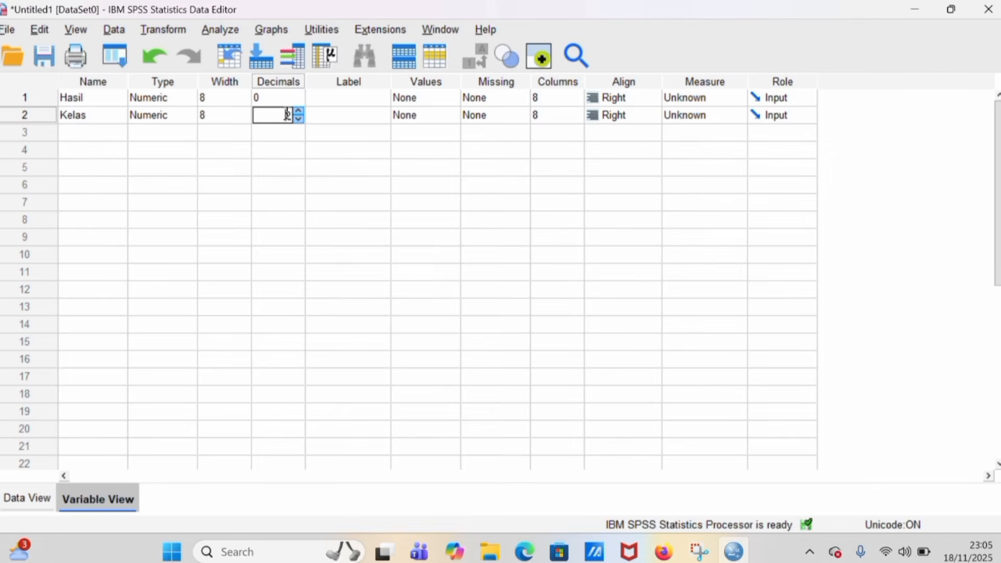
key(BackSpace)
text(0)
- Label the Hasil variable "Hasil belajar siswa" and the Kelas variable "Kelas"
click(322, 95)
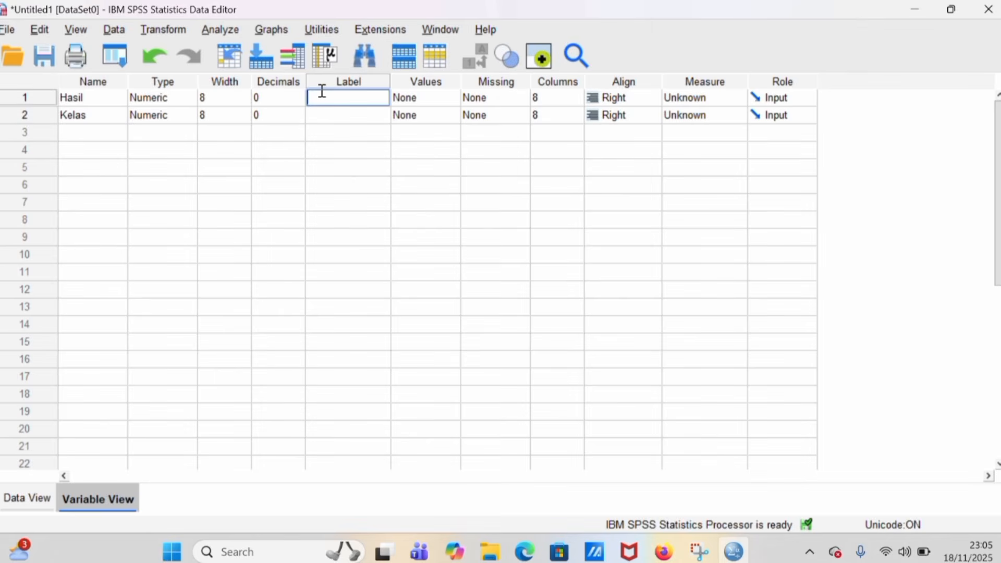
text(Hasil belajar siswa)
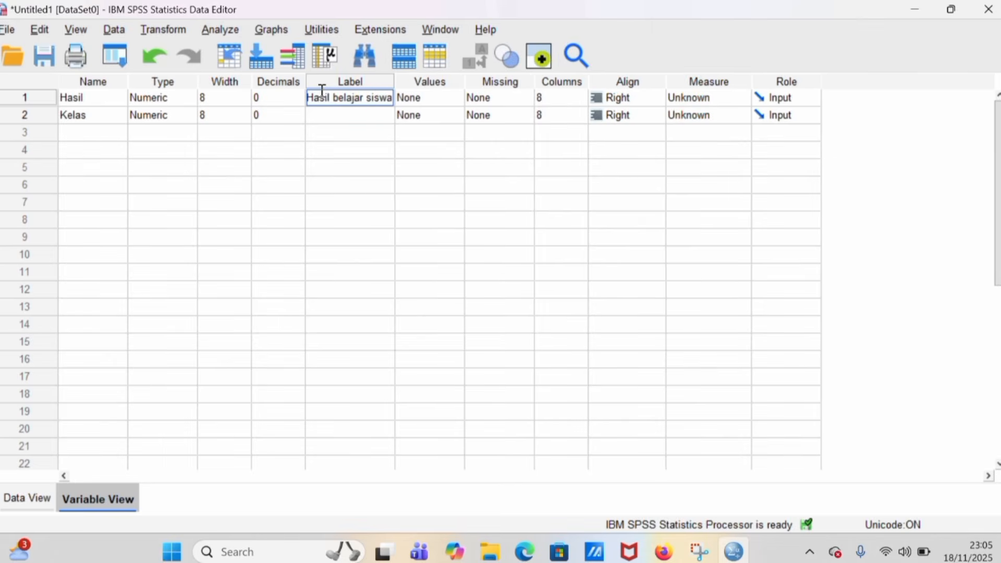
click(330, 116)
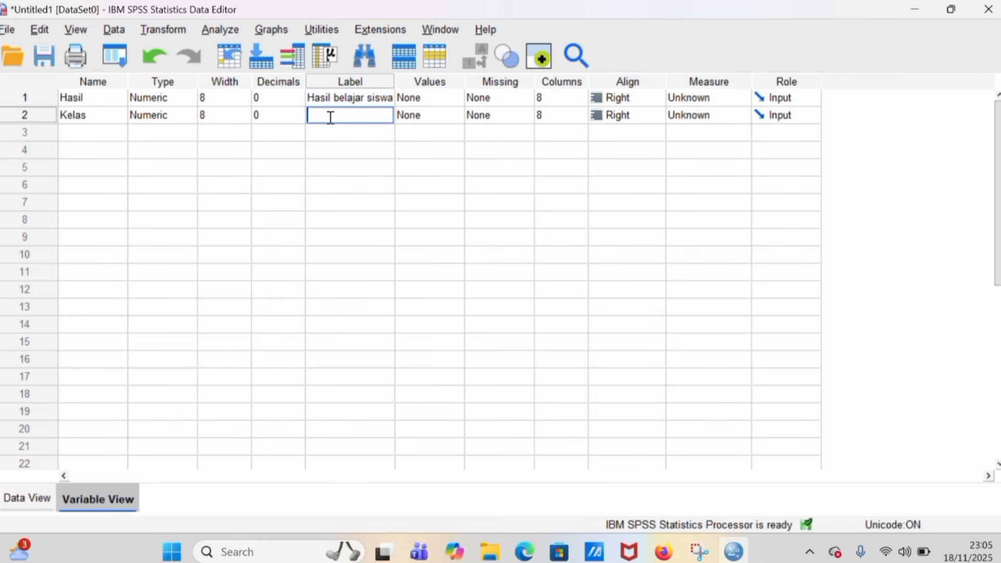
text(Kelas)
- Add the value label 1 = "Post test kontrol" to the Kelas variable
click(447, 119)
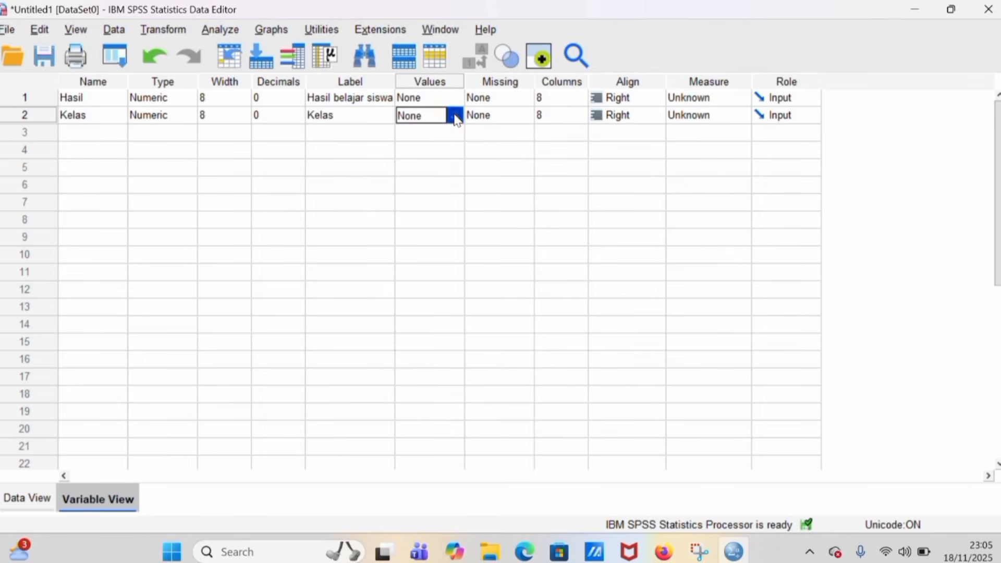
click(455, 117)
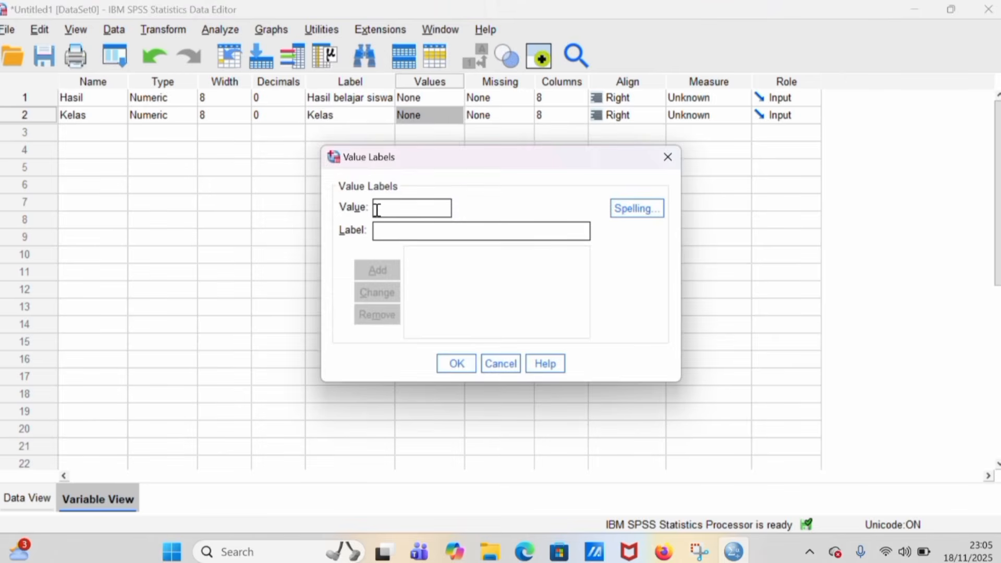
text(1POST TEST KONTRO)
key(BackSpace)
key(BackSpace)
key(BackSpace)
key(BackSpace)
key(BackSpace)
key(BackSpace)
key(BackSpace)
key(BackSpace)
key(BackSpace)
key(BackSpace)
key(BackSpace)
key(BackSpace)
key(BackSpace)
key(BackSpace)
key(BackSpace)
text(ost test)
text( kon)
text(trlo)
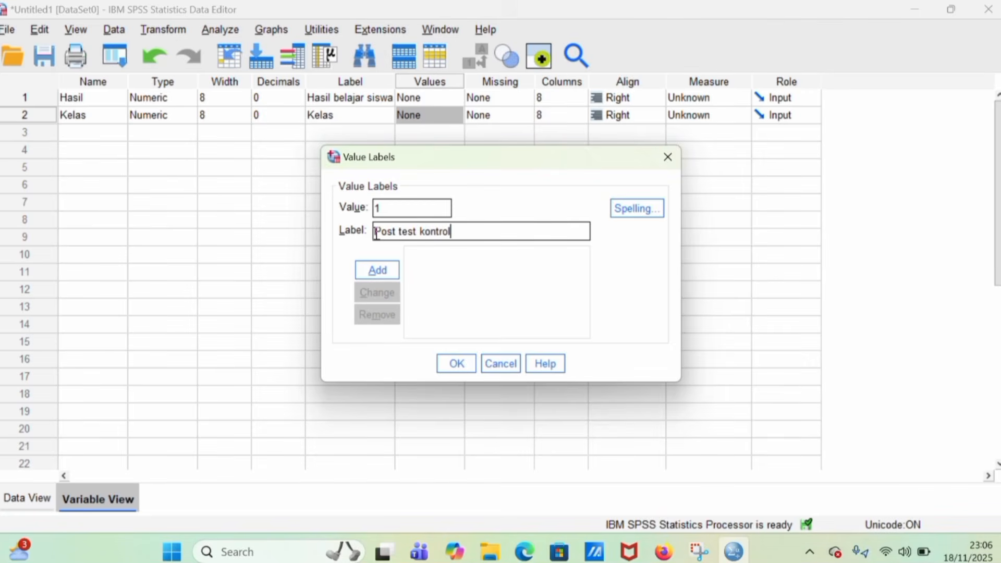
click(374, 271)
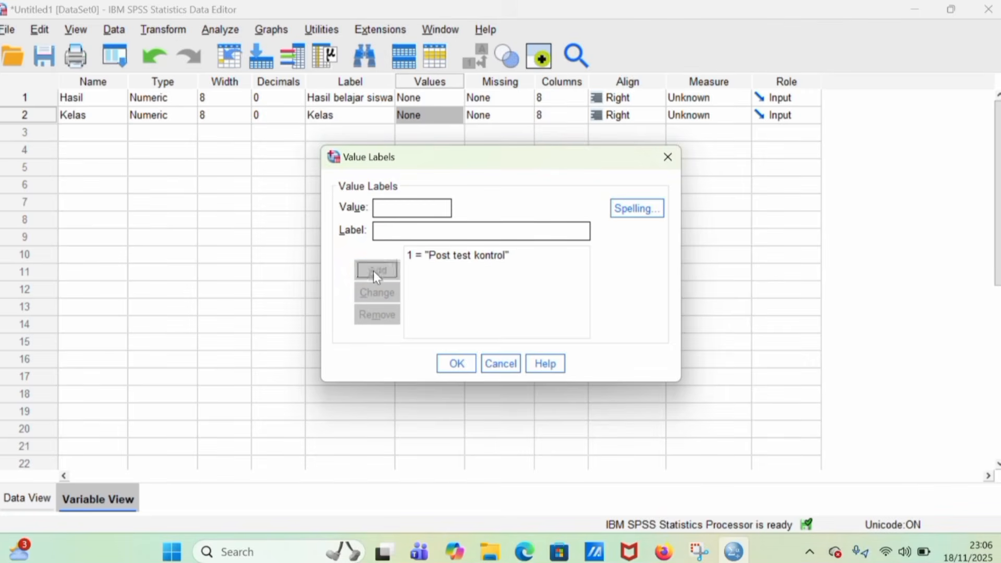
- Add the value label 2 = "Post test eksperimen" to the Kelas variable and apply the value labels
click(379, 208)
text(2)
click(378, 231)
text(Post test eksperimen)
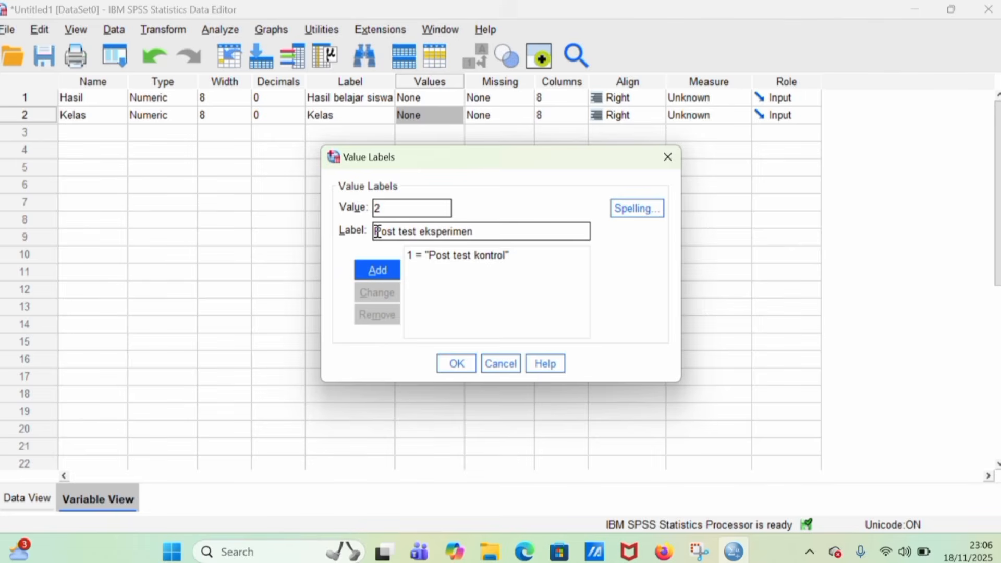
click(377, 271)
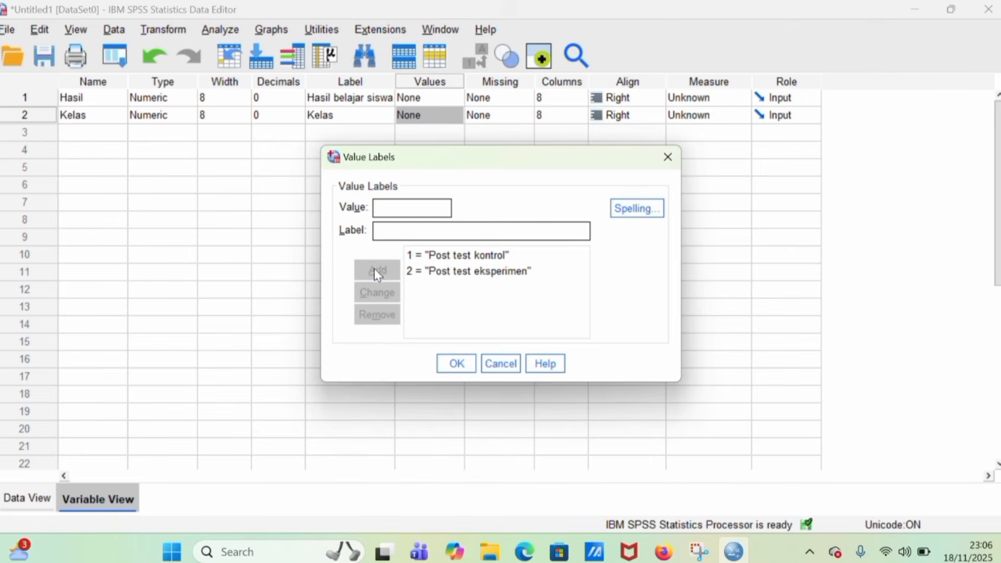
click(445, 371)
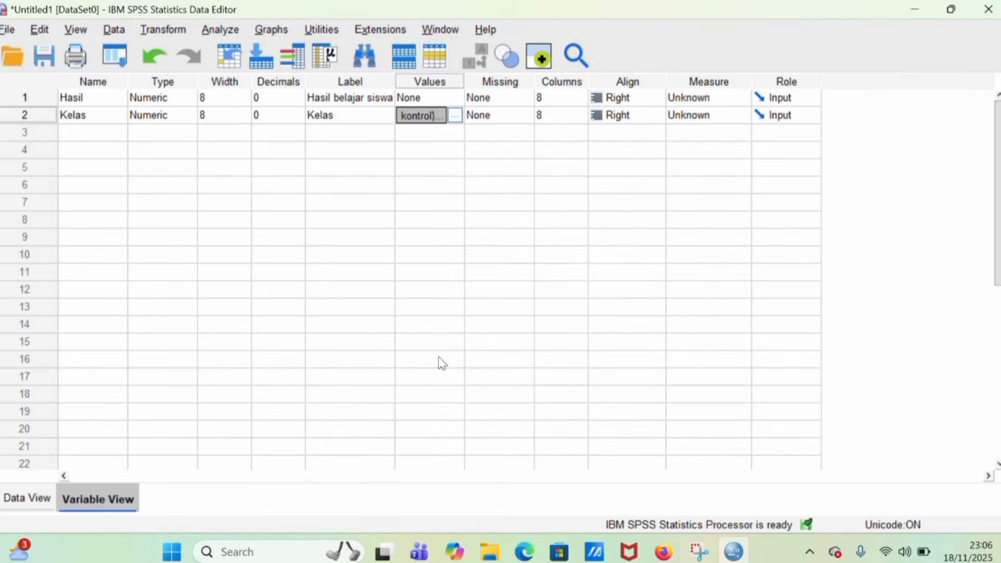
- Set up an Independent-Samples T Test with Hasil belajar siswa as the test variable and Kelas as the grouping variable
click(7, 503)
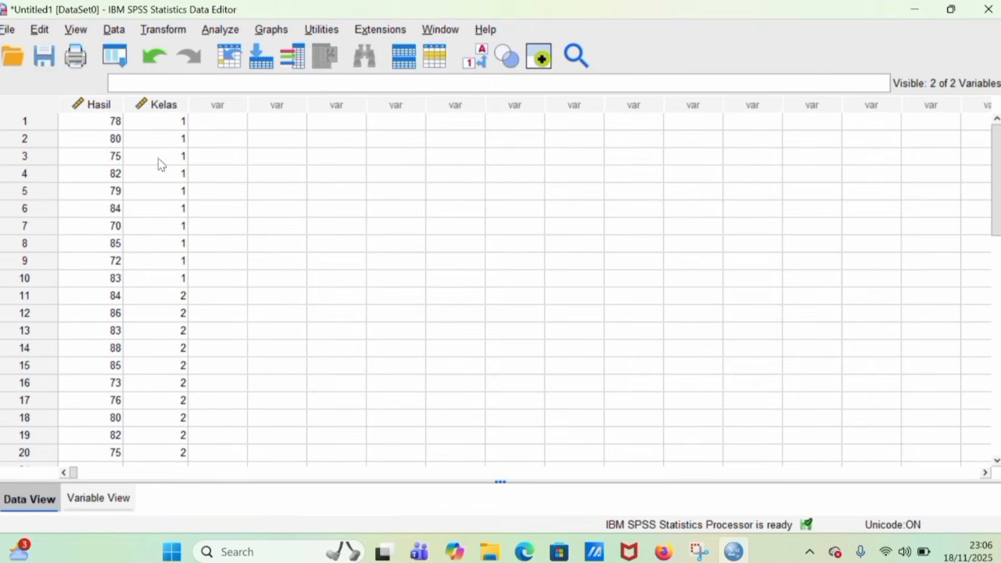
click(210, 26)
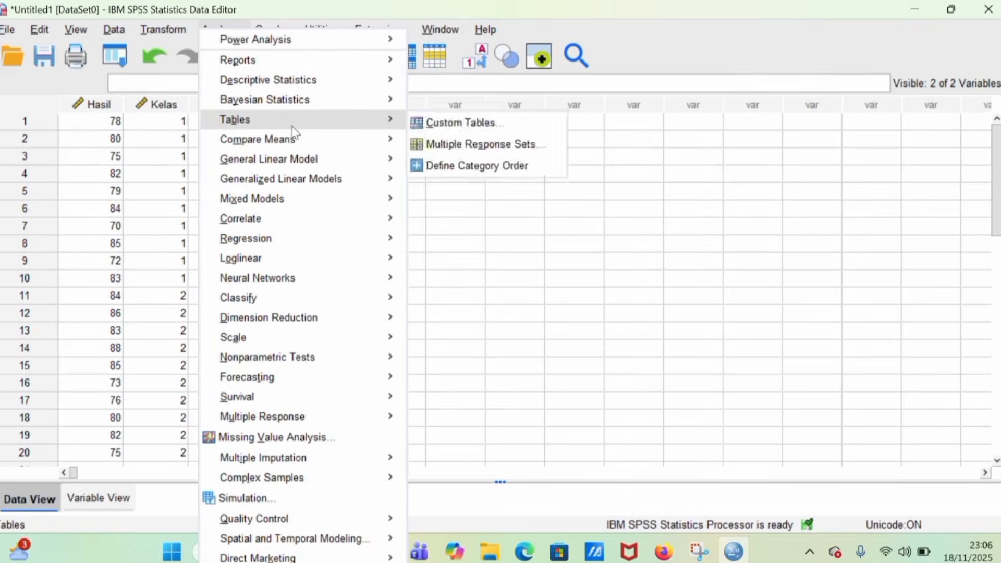
mouse_move(367, 142)
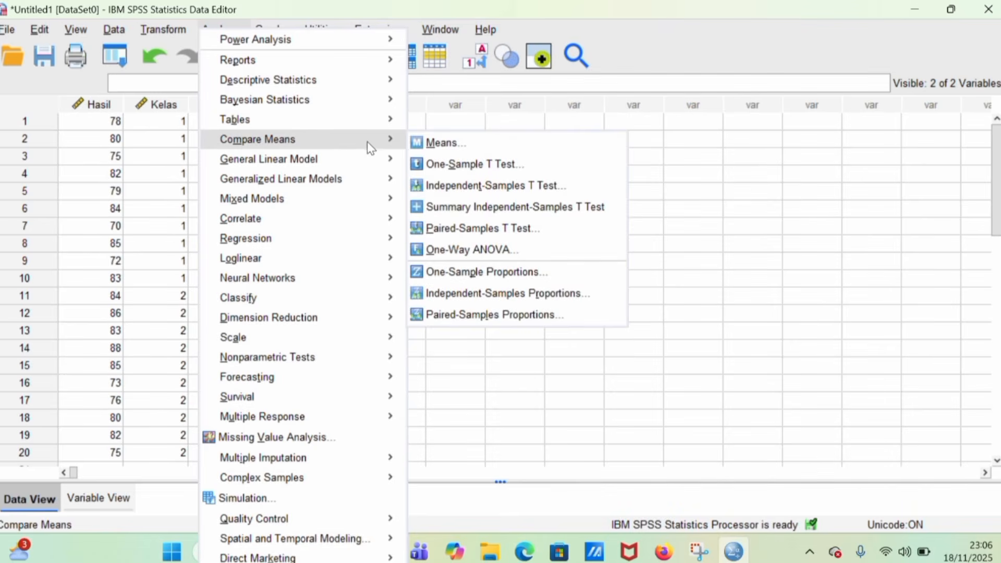
click(450, 186)
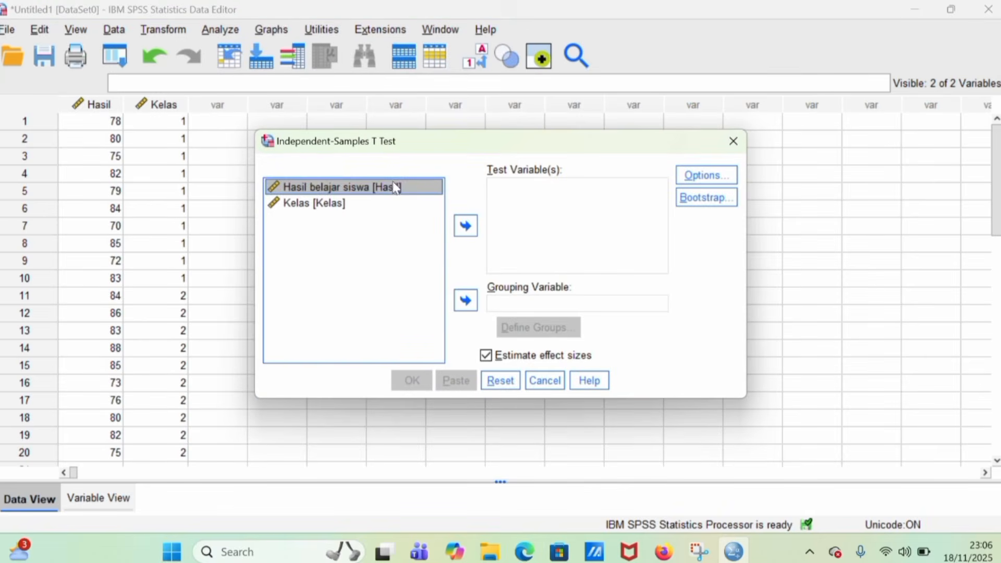
click(462, 224)
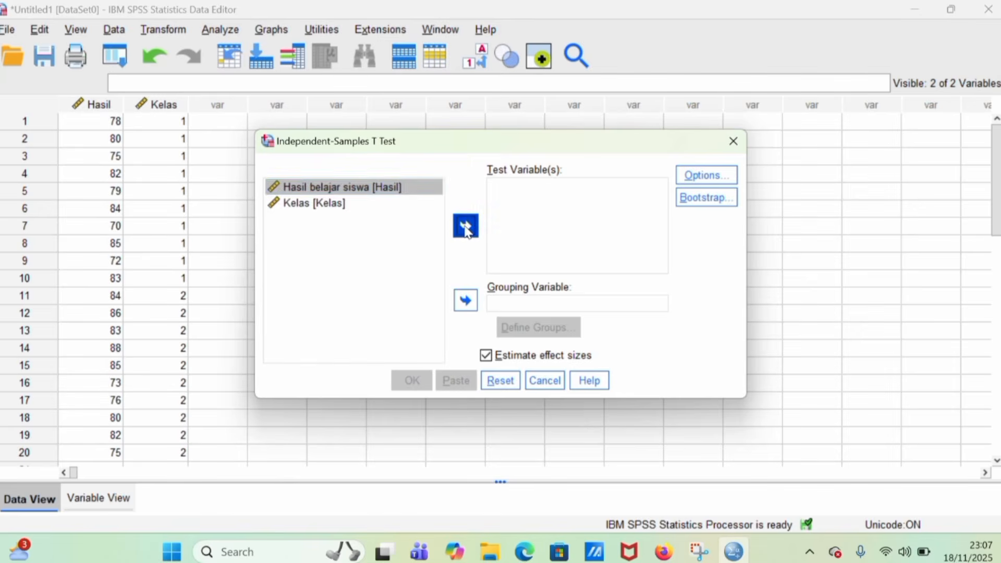
click(466, 231)
click(339, 198)
click(467, 302)
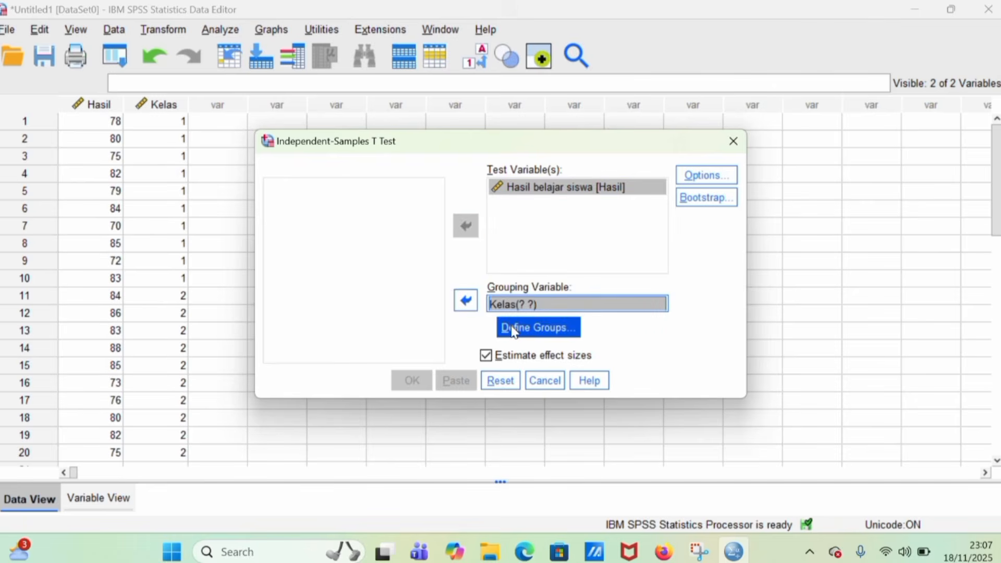
- Define the Kelas groups as 1 and 2 and run the Independent-Samples T Test
click(513, 329)
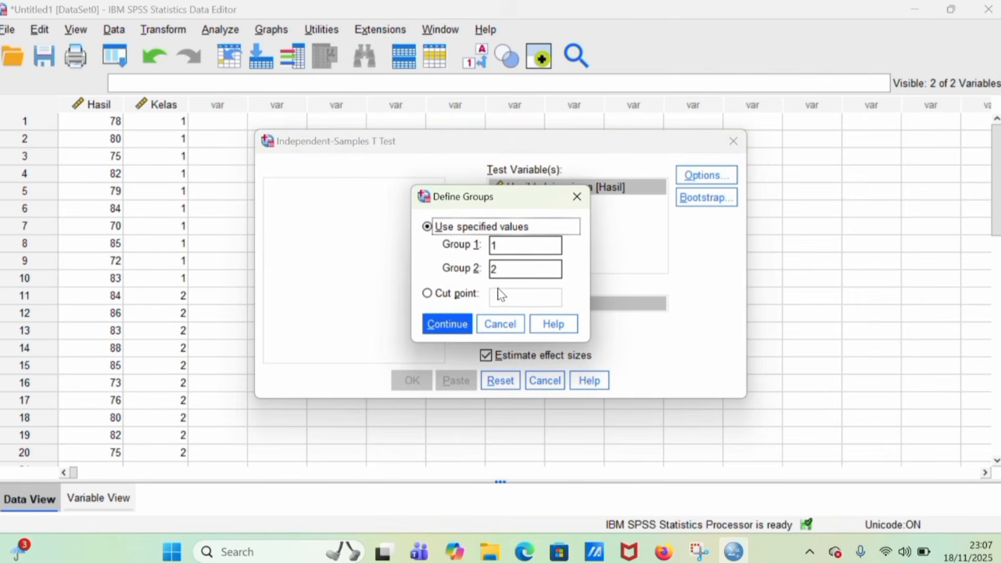
click(448, 324)
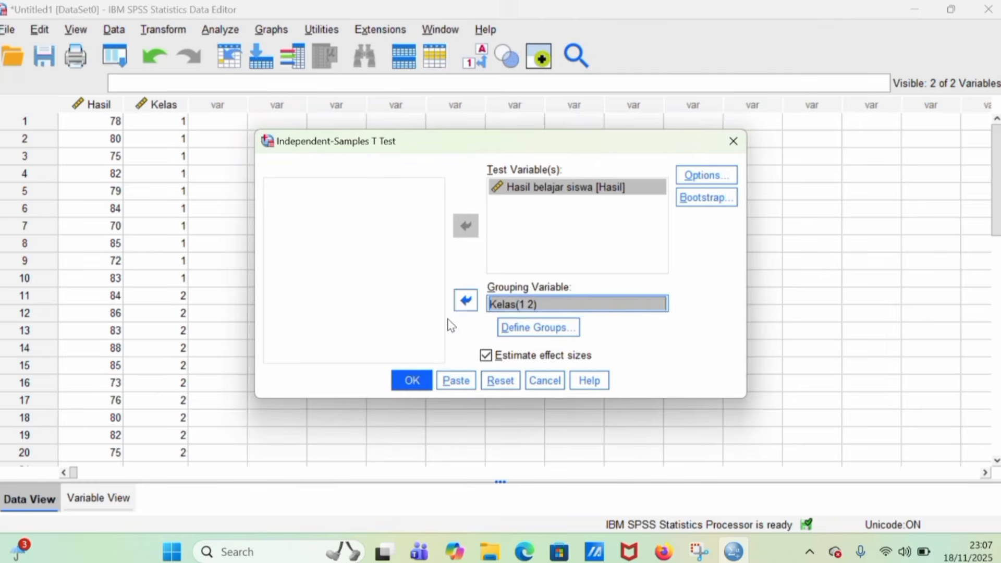
click(415, 385)
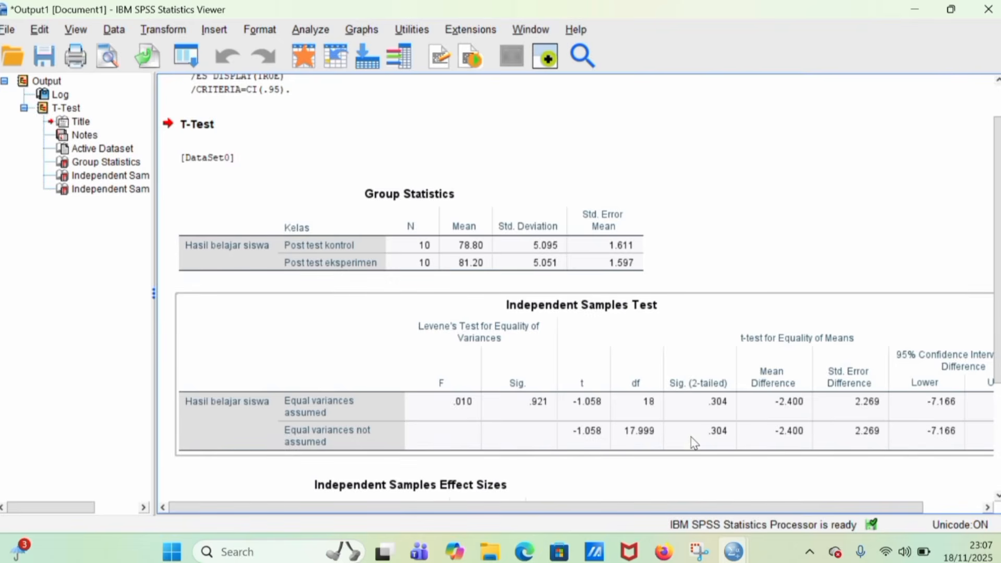
- Examine the T-Test output's group statistics, Levene's test, two-tailed significance and effect sizes
scroll(693, 442, down, 3)
scroll(692, 438, down, 1)
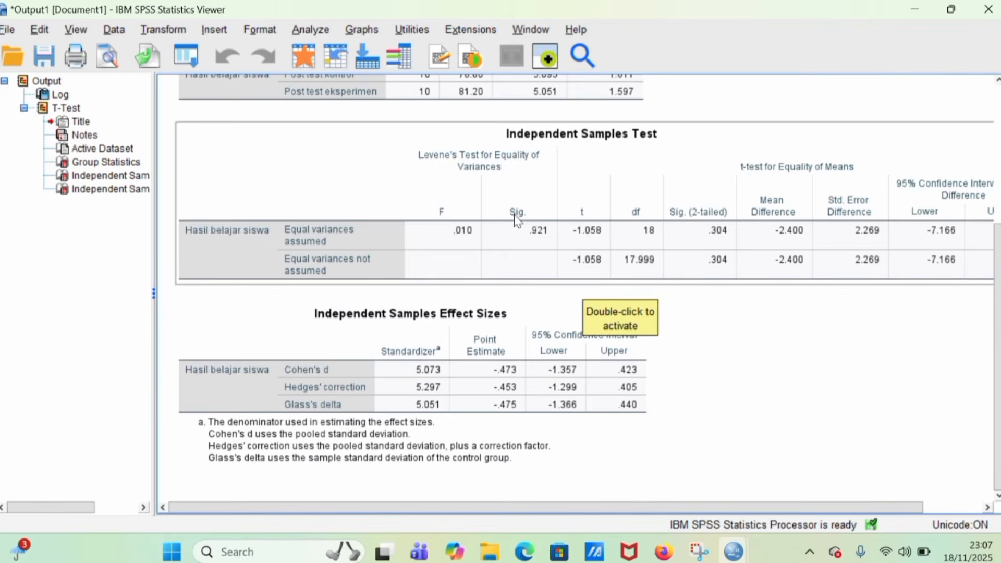
scroll(517, 219, up, 3)
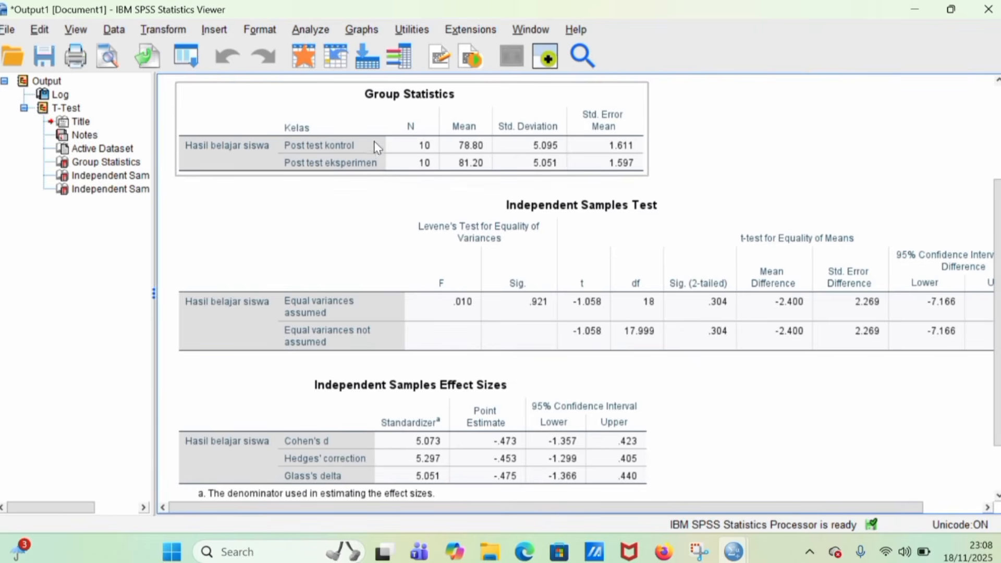
scroll(395, 209, down, 3)
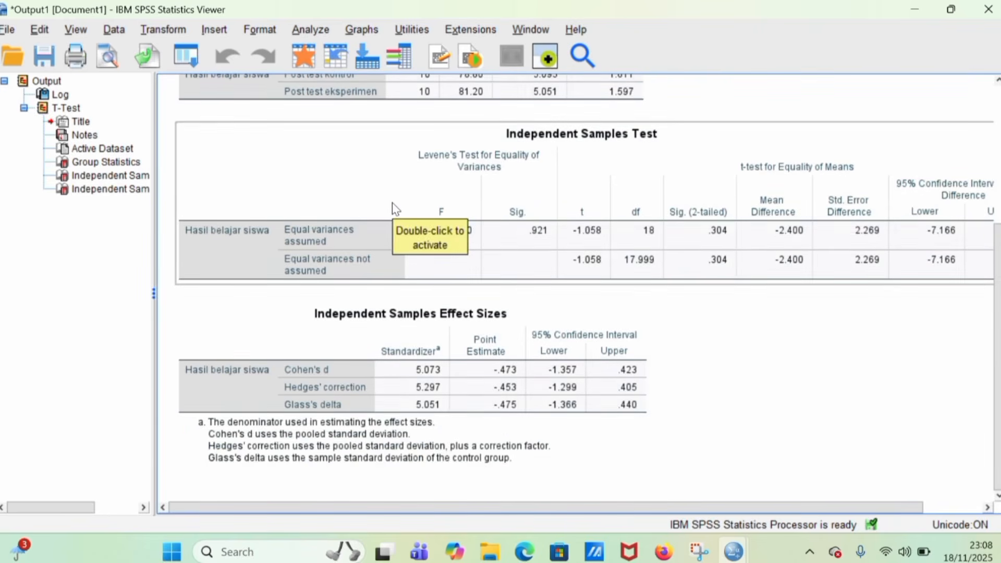
scroll(395, 208, up, 5)
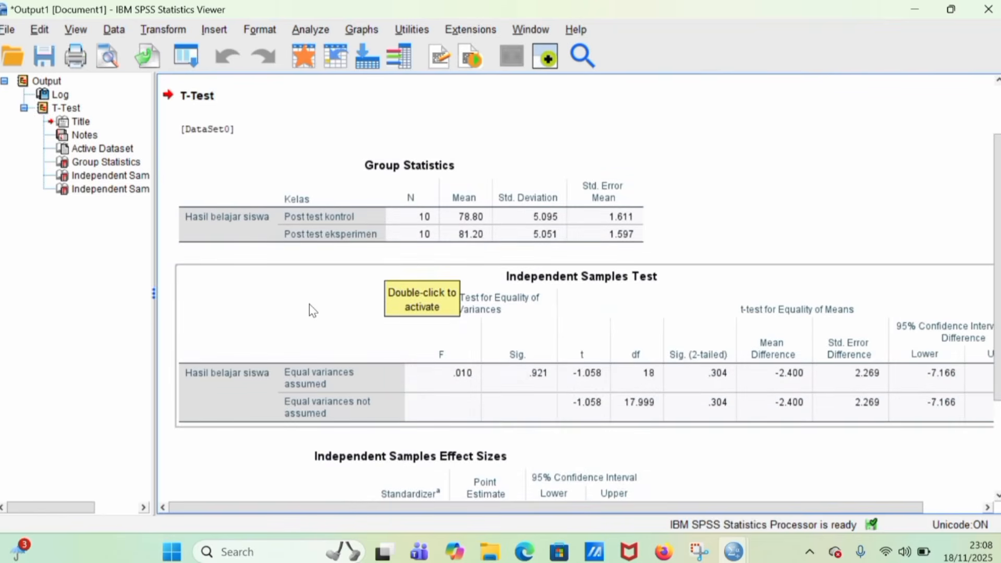
scroll(312, 310, down, 3)
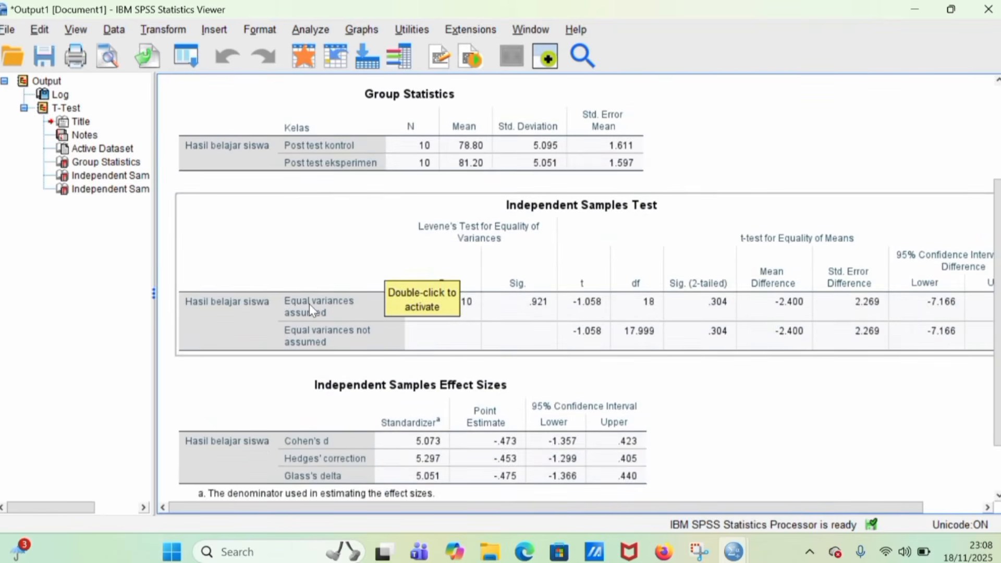
scroll(308, 304, up, 5)
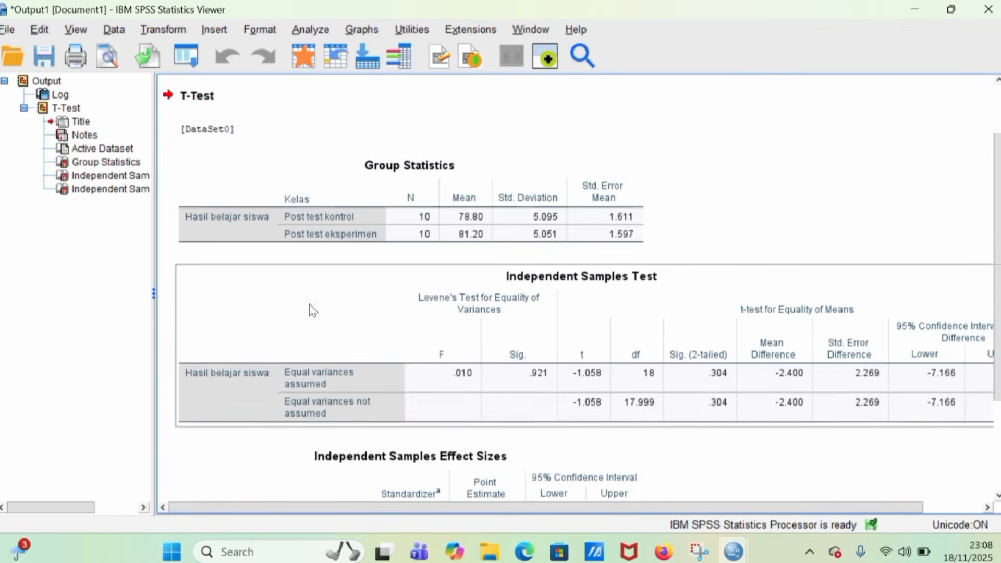